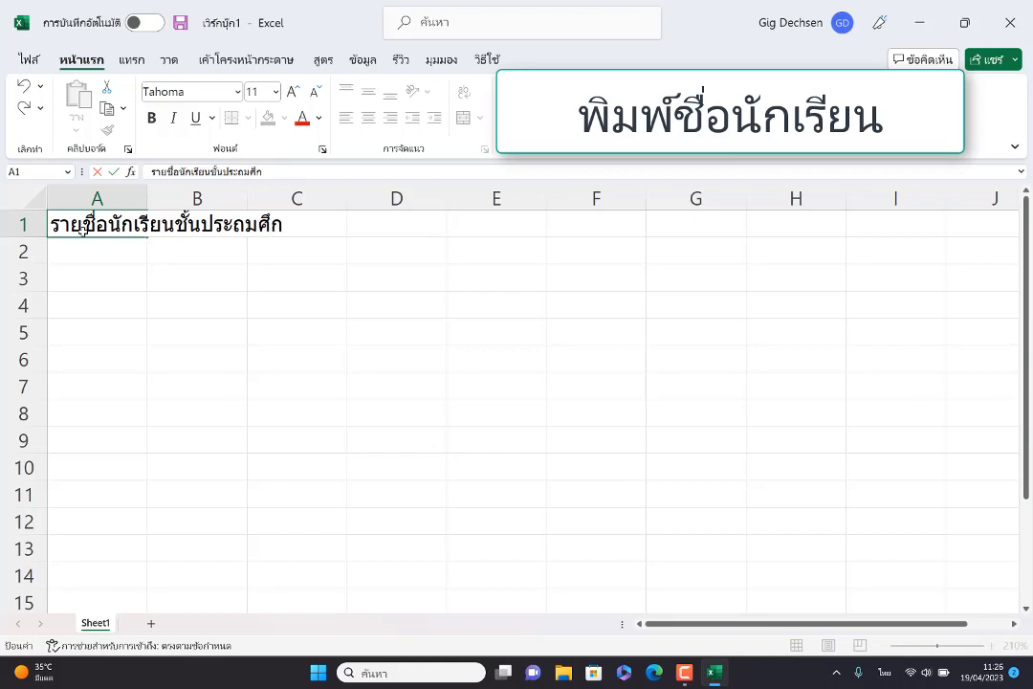
Complete the title in cell A1 so it reads "รายชื่อนักเรียนชั้นประถมศึกษาปีที่ 1/1"
text(ษาปีที่)
key(grave)
text(1/1)
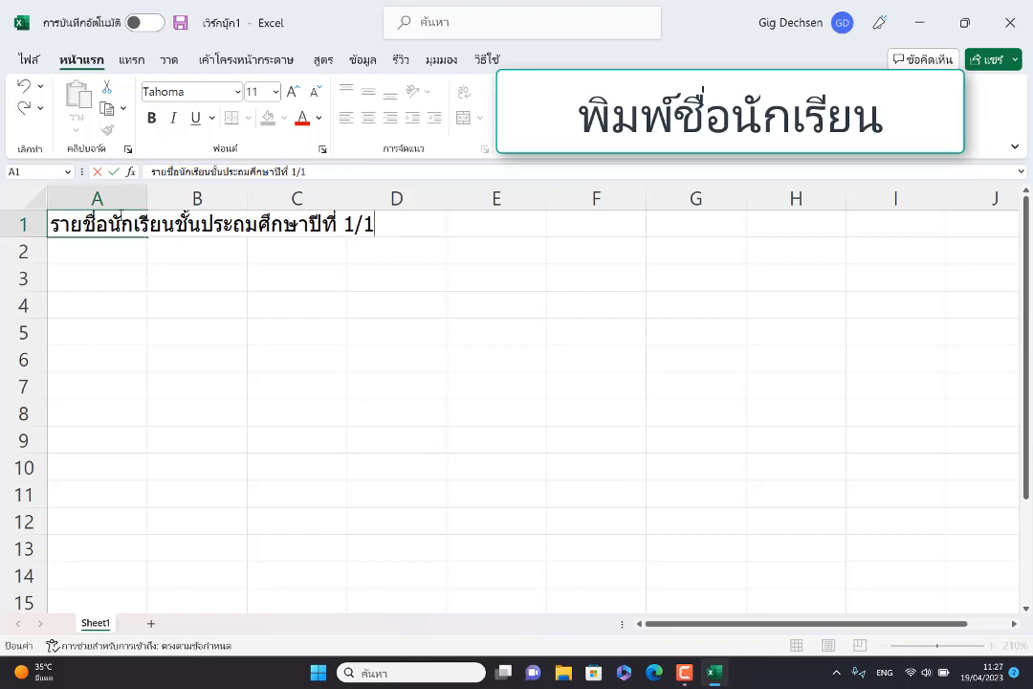
Enter the column headers "เลขที่" in A2 and "ชื่อ-สกุล" in B2
click(108, 250)
text(เลขที่)
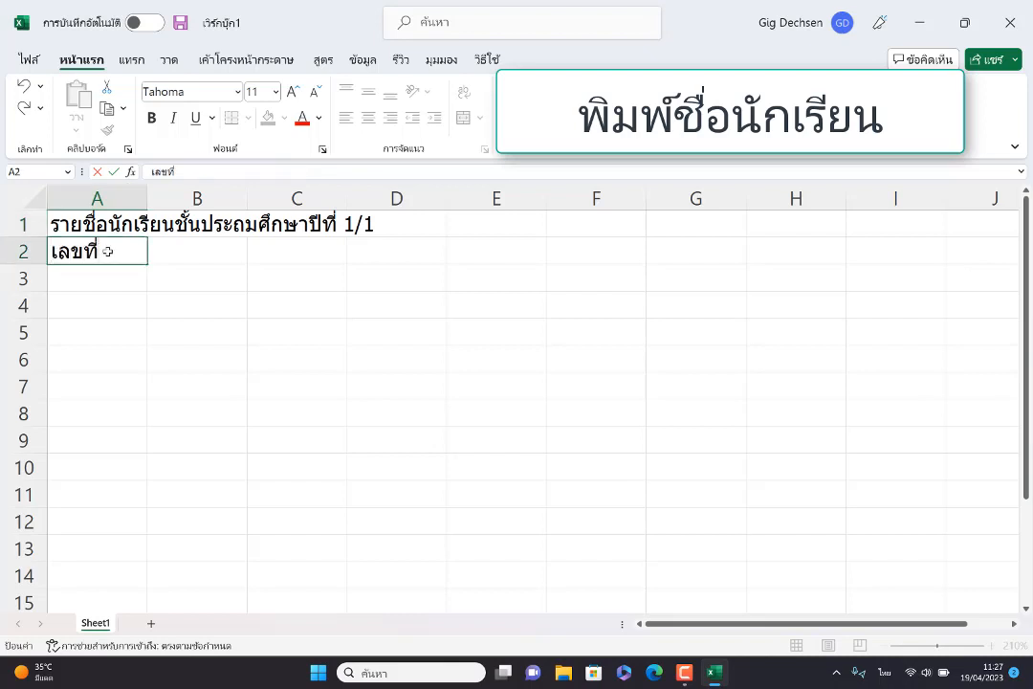
key(Tab)
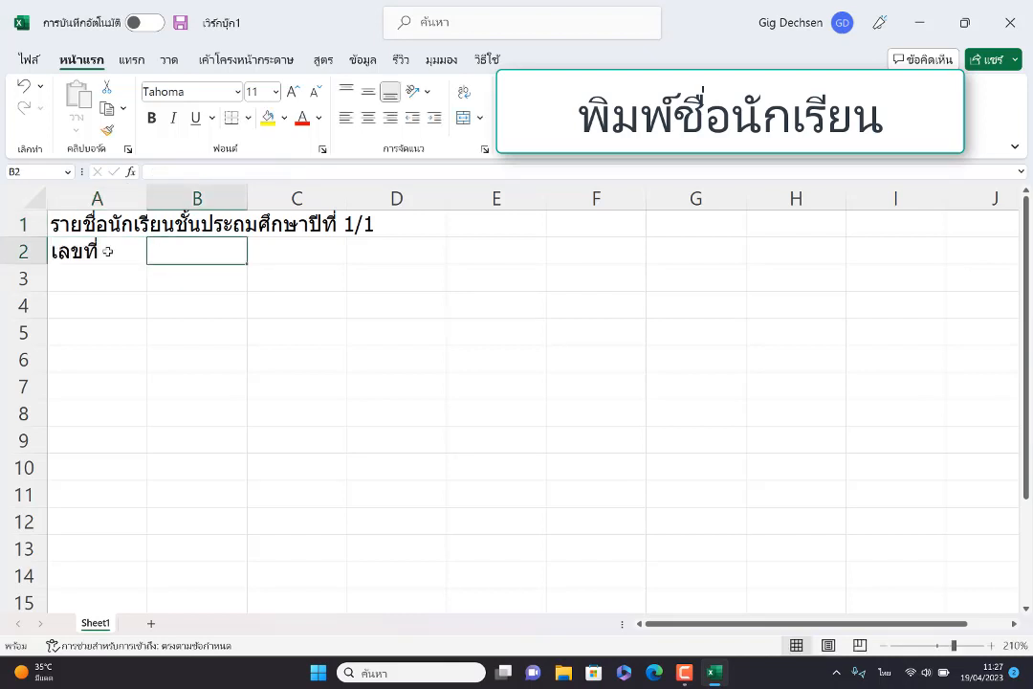
text(ชื่อ-)
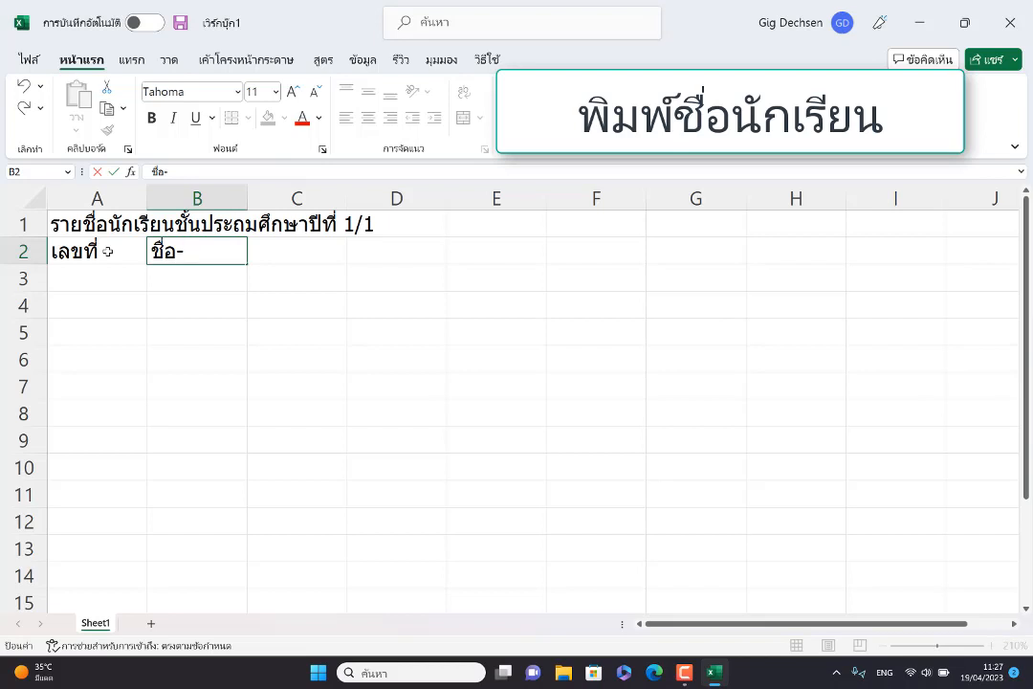
key(grave)
text(สกุล)
key(Return)
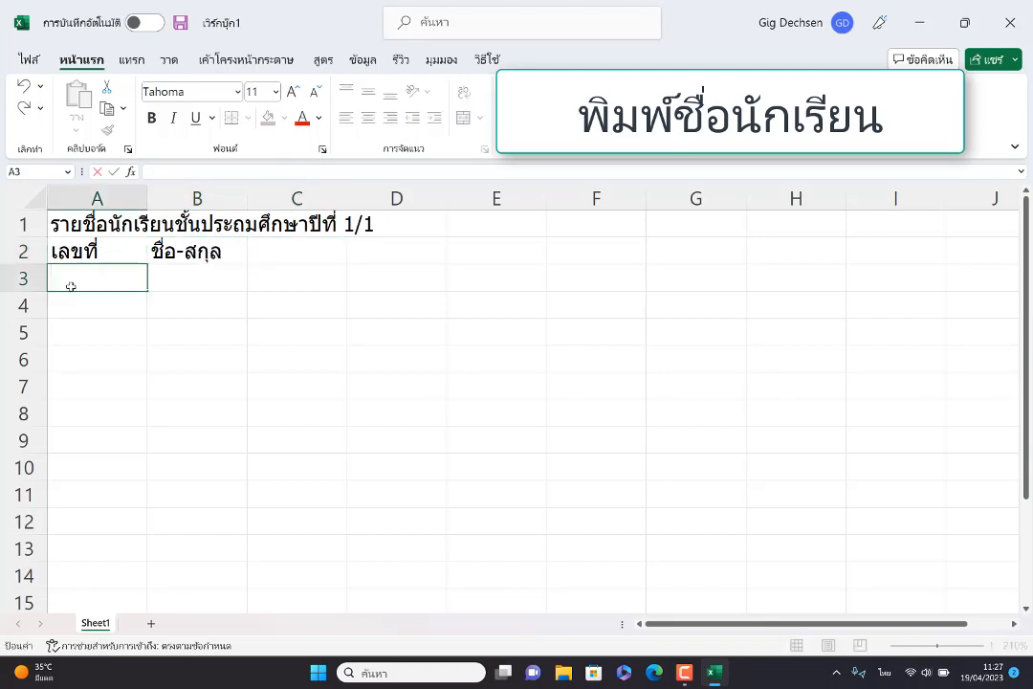
Number the students 1 to 10 in A3:A12 by entering 1 and 2 and auto-filling the series down
key(grave)
text(1)
key(Return)
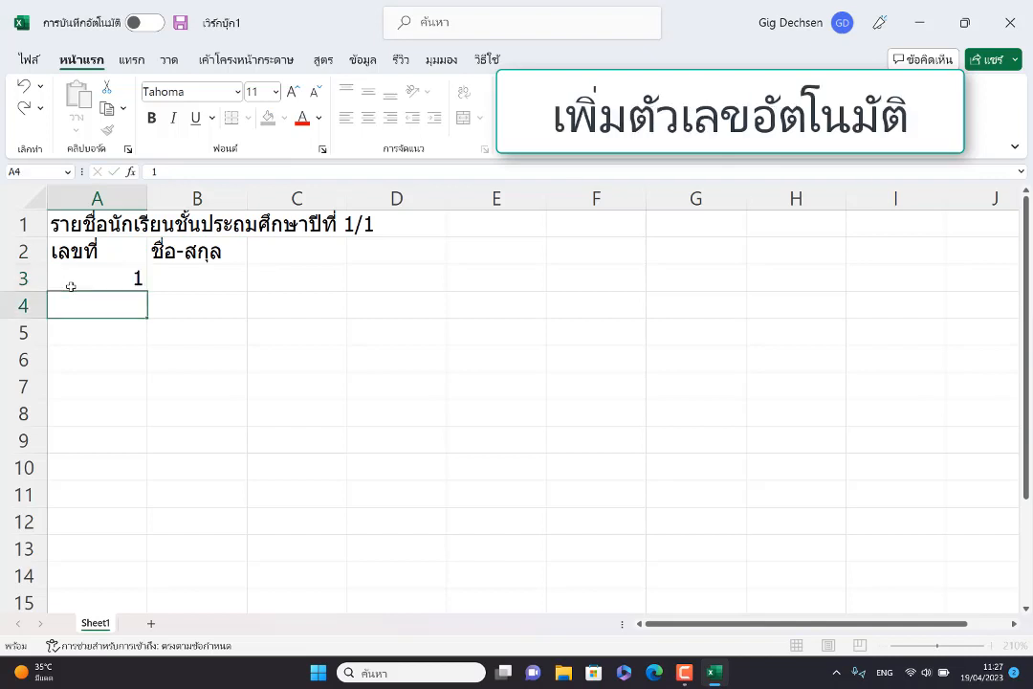
text(2)
key(Return)
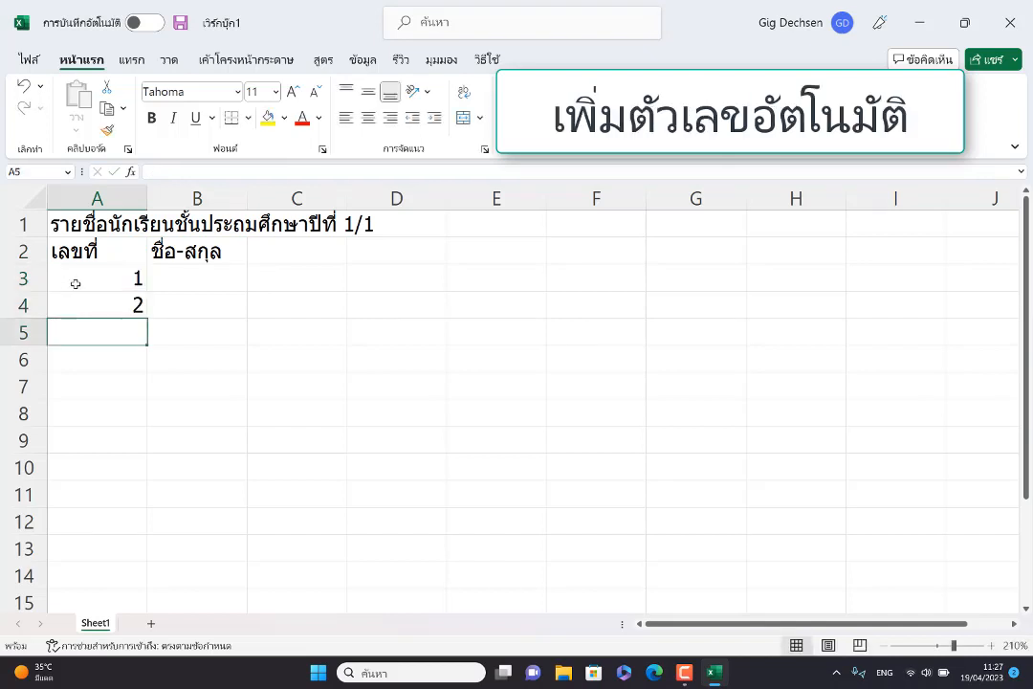
drag(77, 279, 85, 302)
drag(147, 319, 134, 522)
Enter the full names of the first two students, each with the title "เด็กชาย", in B3 and B4
click(206, 278)
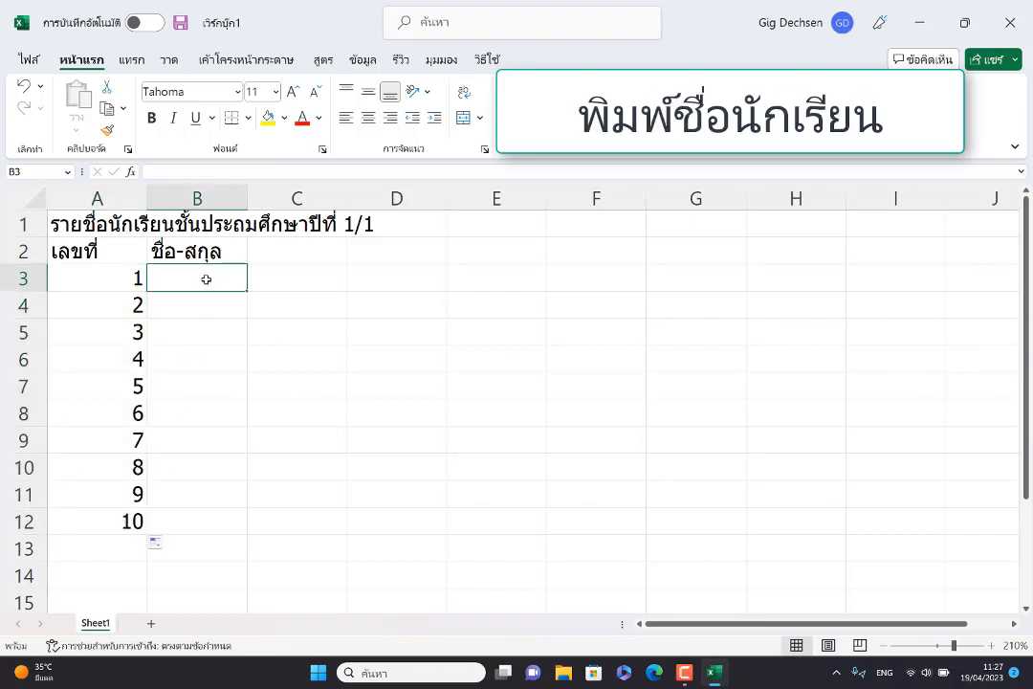
key(grave)
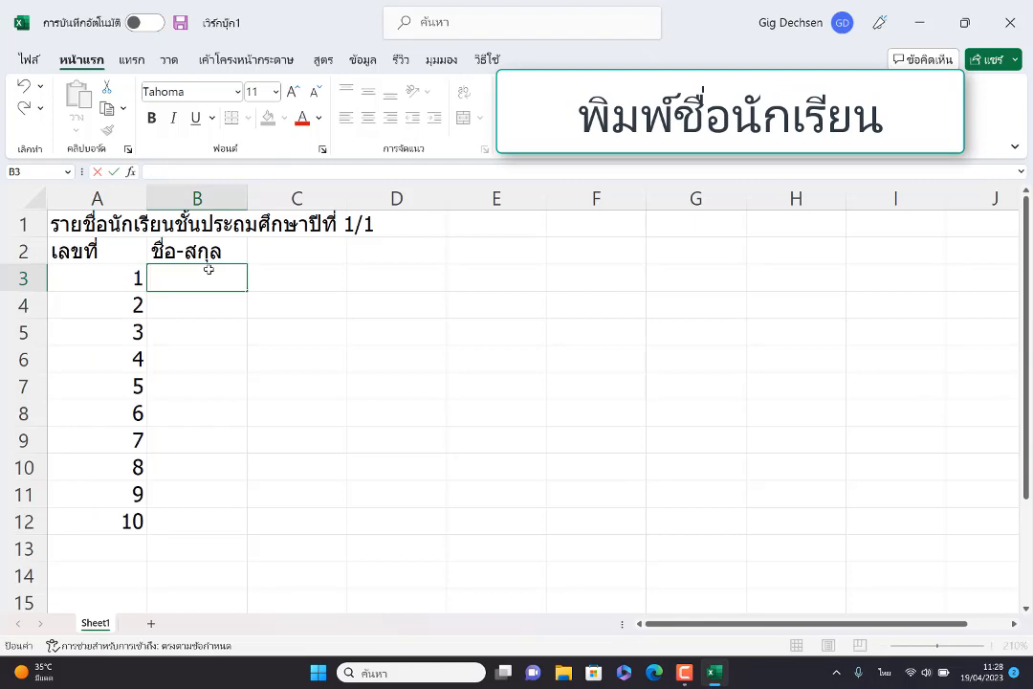
text(เด็กชาย)
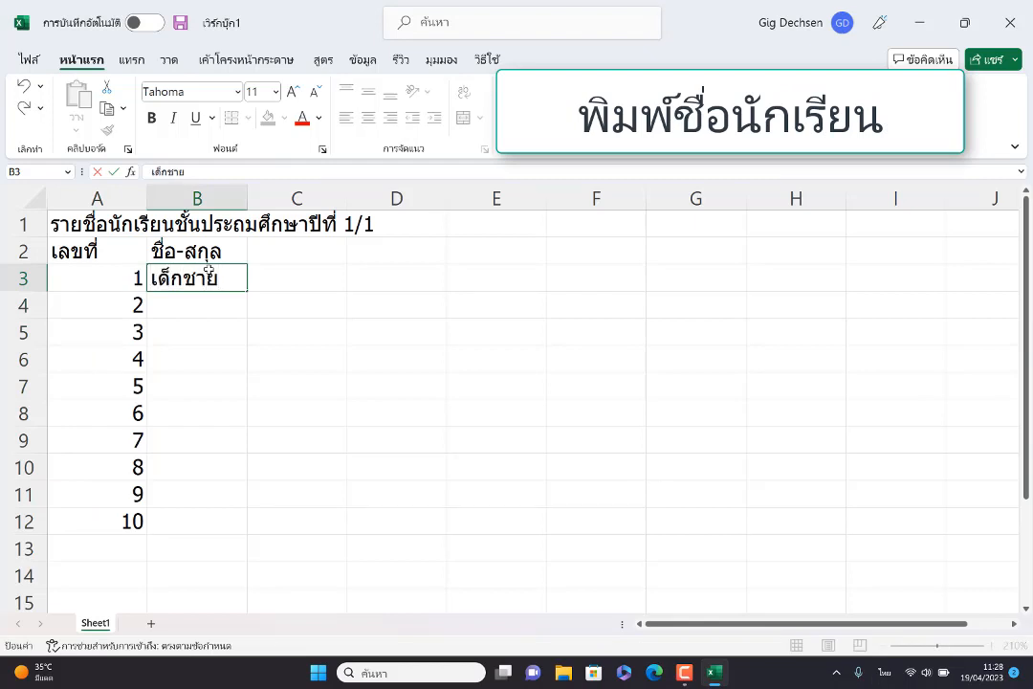
text(แดง รักเรียน)
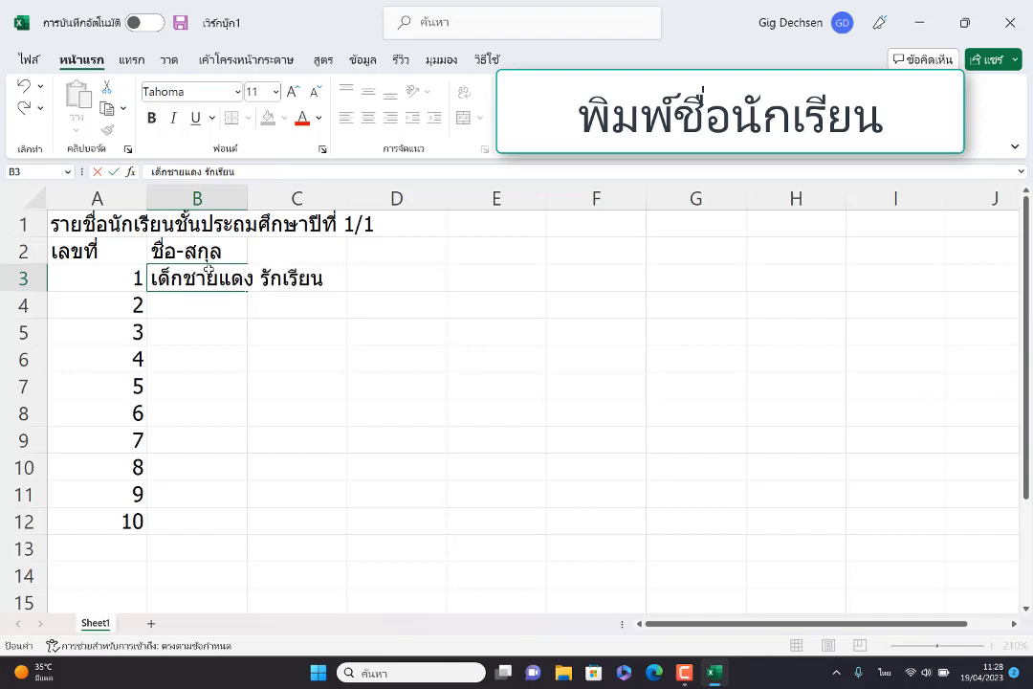
key(Return)
text(เด็กชายดำ)
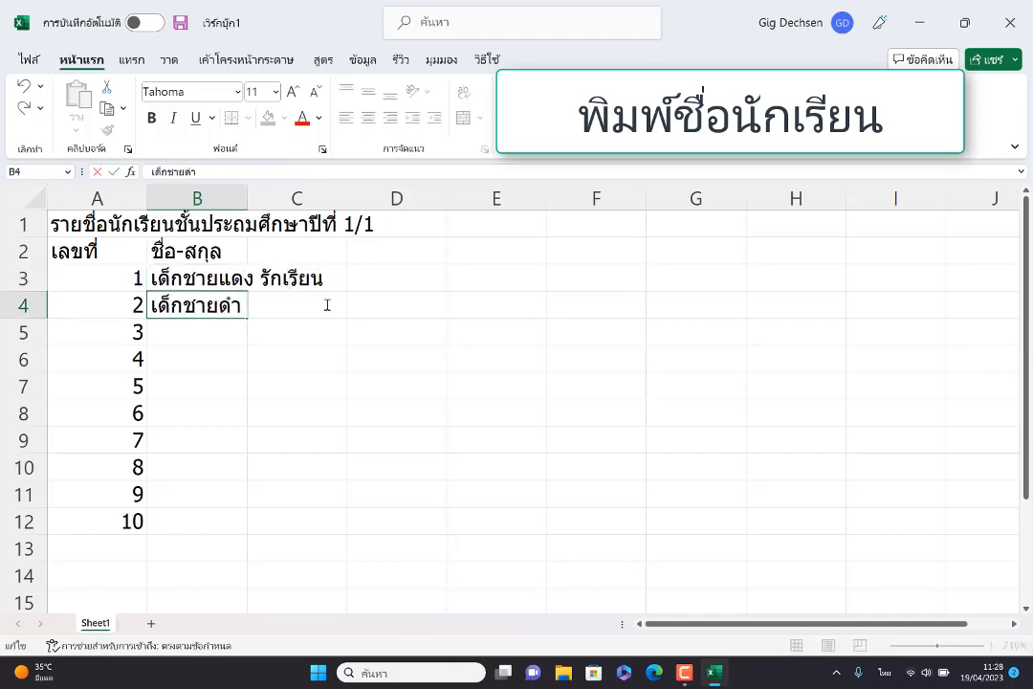
text( ตั้งใจ)
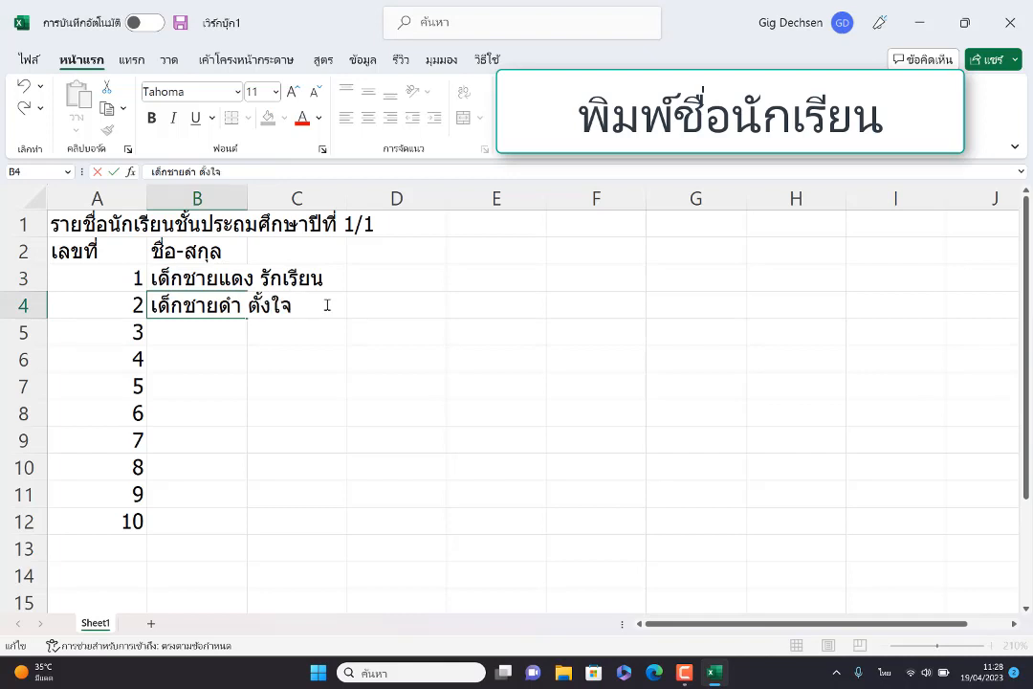
Enter the third student's full name with the title "เด็กหญิง" in B5 and widen column B to fit the names
click(190, 328)
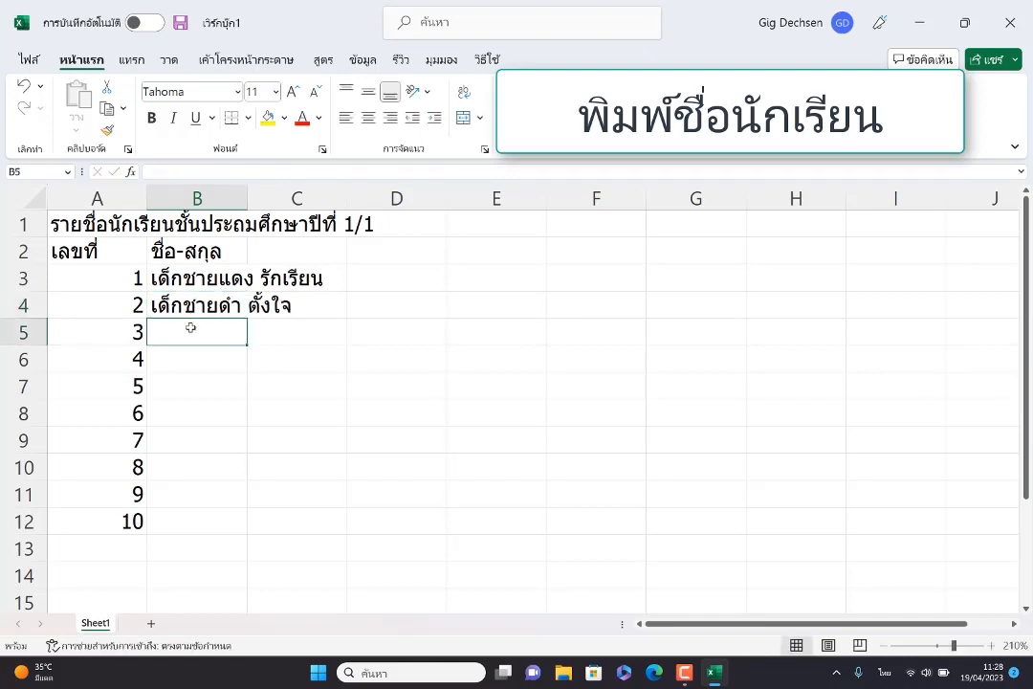
text(เด็กหญิง)
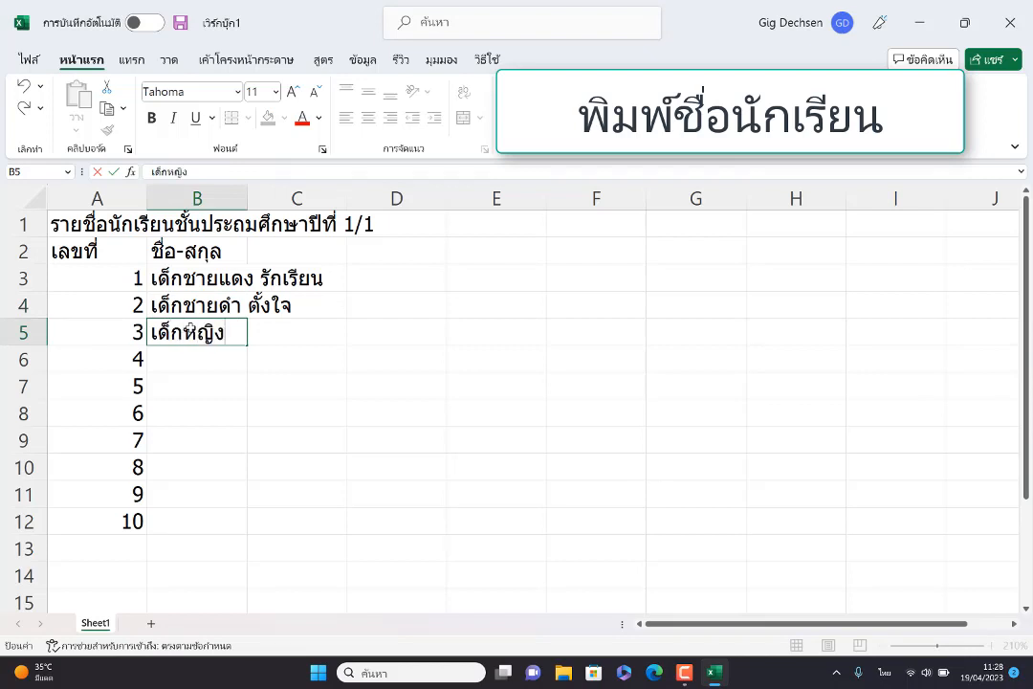
text(แดงโม)
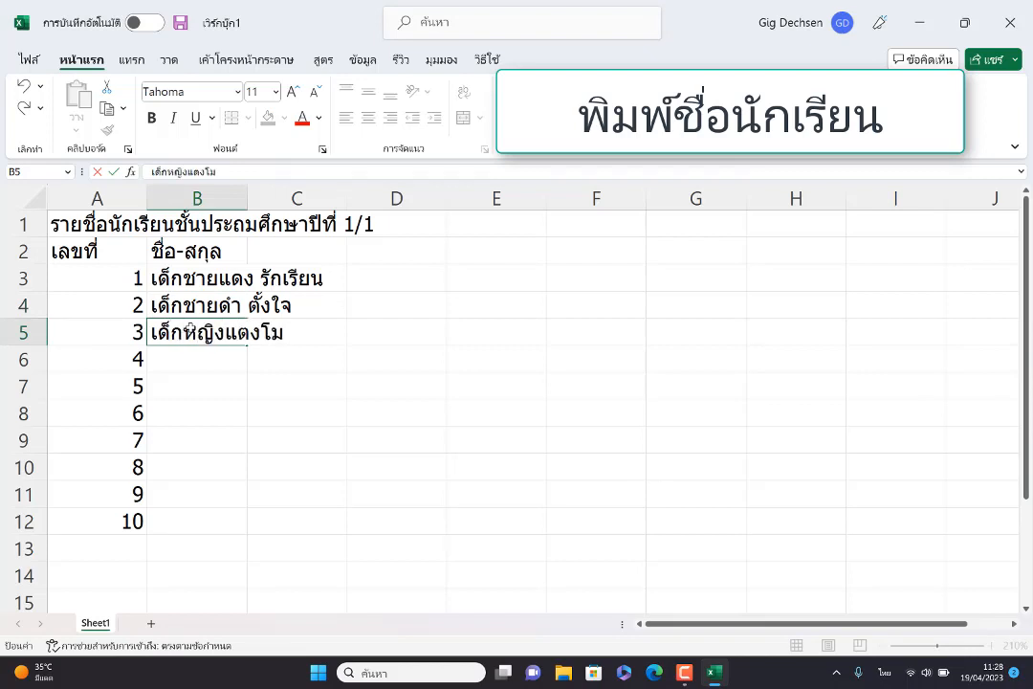
text( ใฝ่เรียนร)
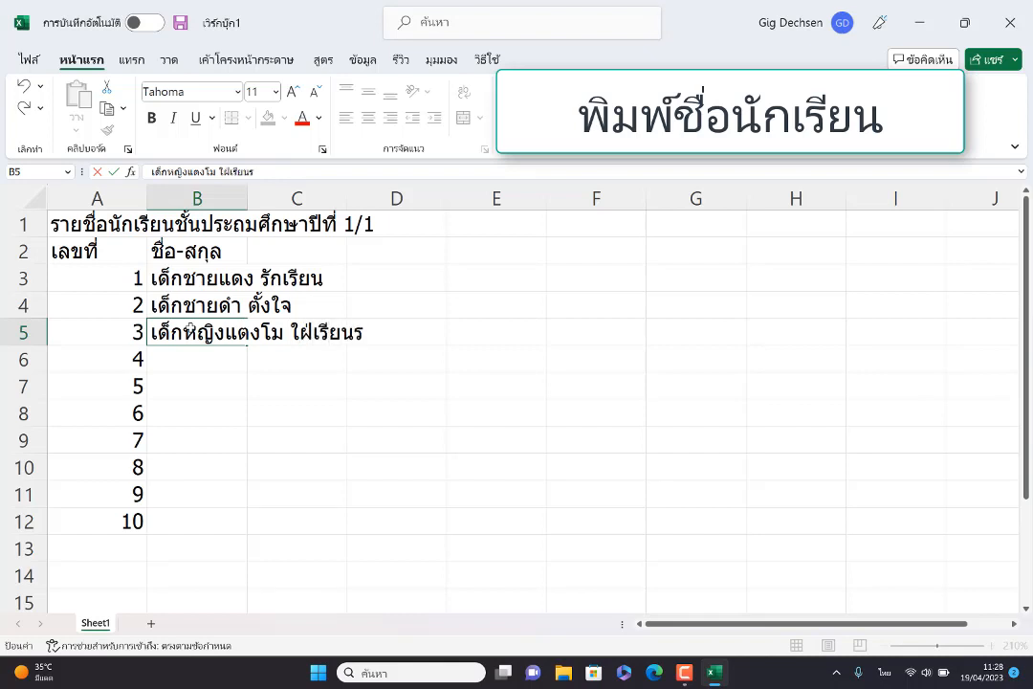
text(ู้)
click(189, 352)
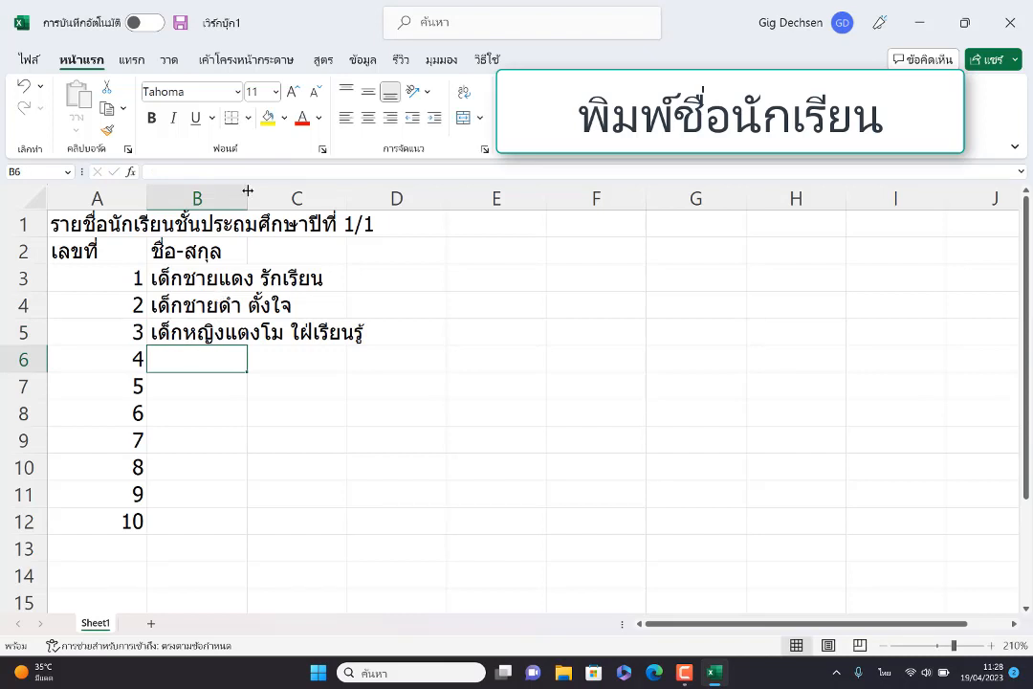
drag(247, 191, 411, 206)
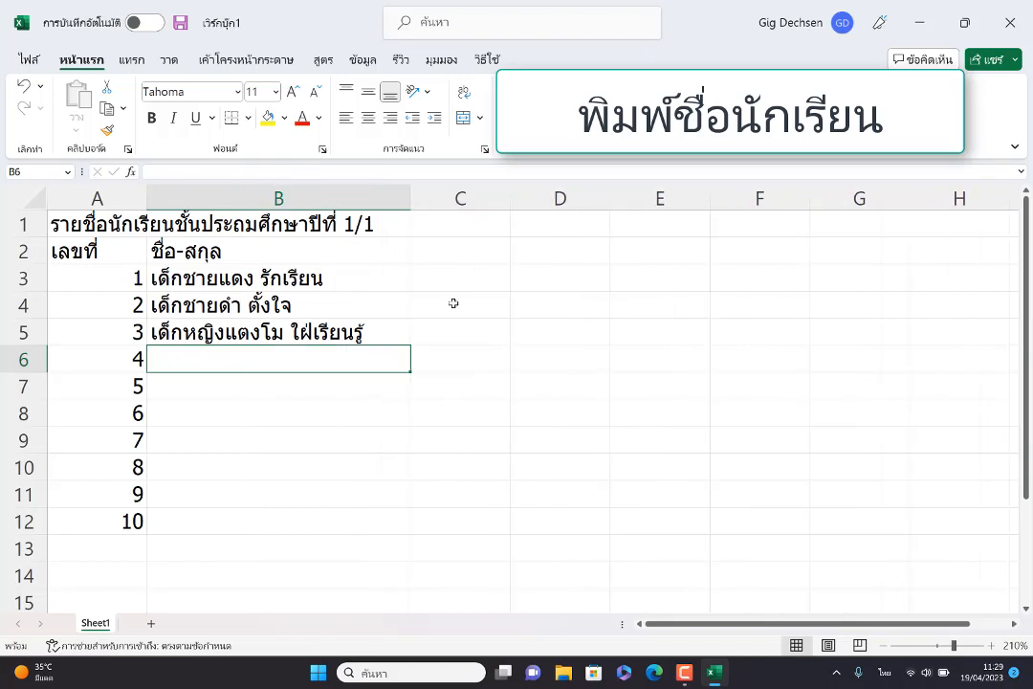
click(483, 383)
Apply all borders to the student list in A1:B12
drag(57, 224, 395, 520)
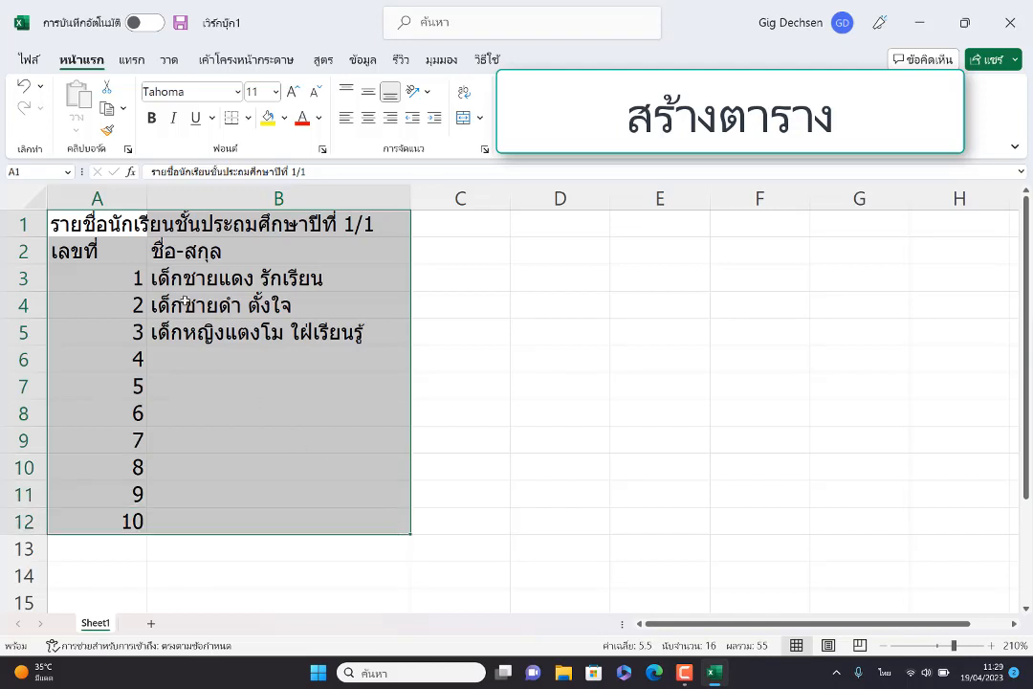
click(248, 118)
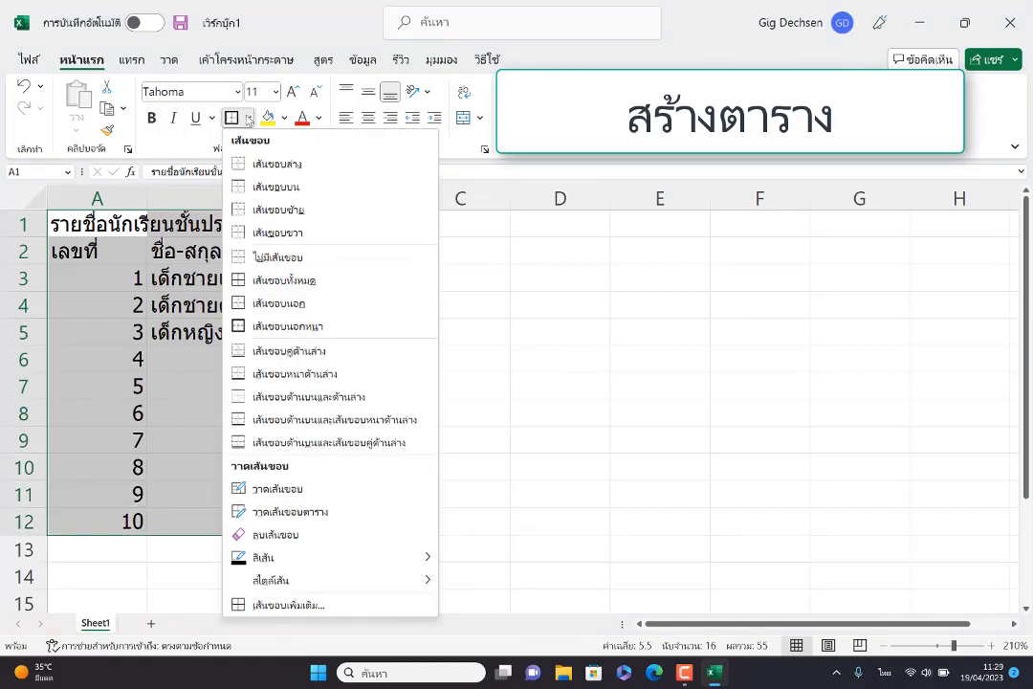
click(284, 280)
click(443, 323)
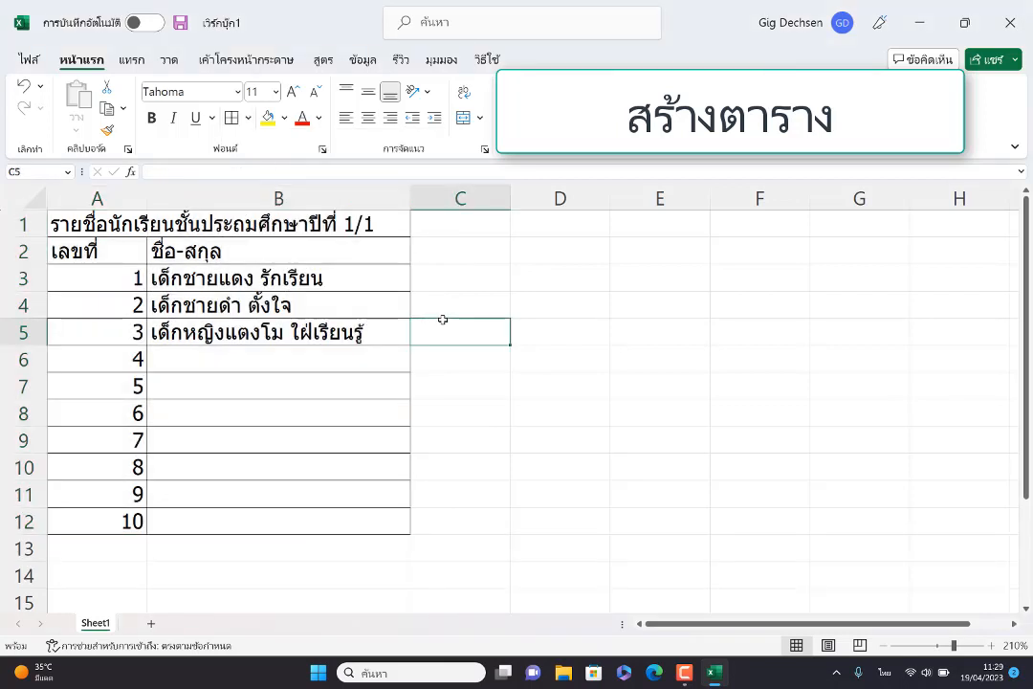
Merge and center the title across A1:B1
drag(77, 224, 359, 223)
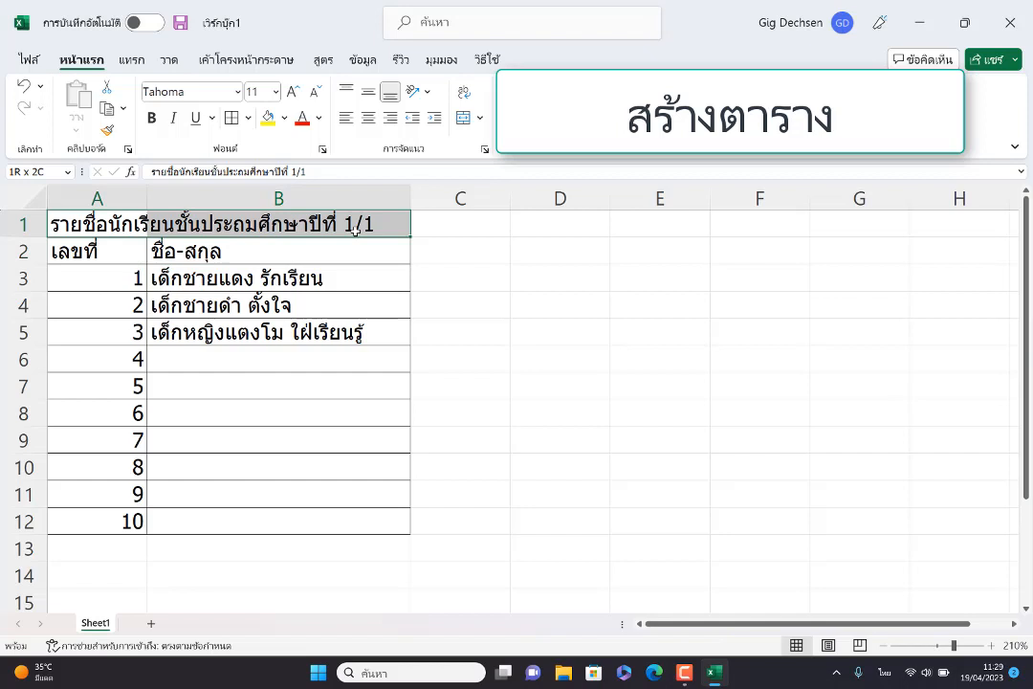
click(481, 118)
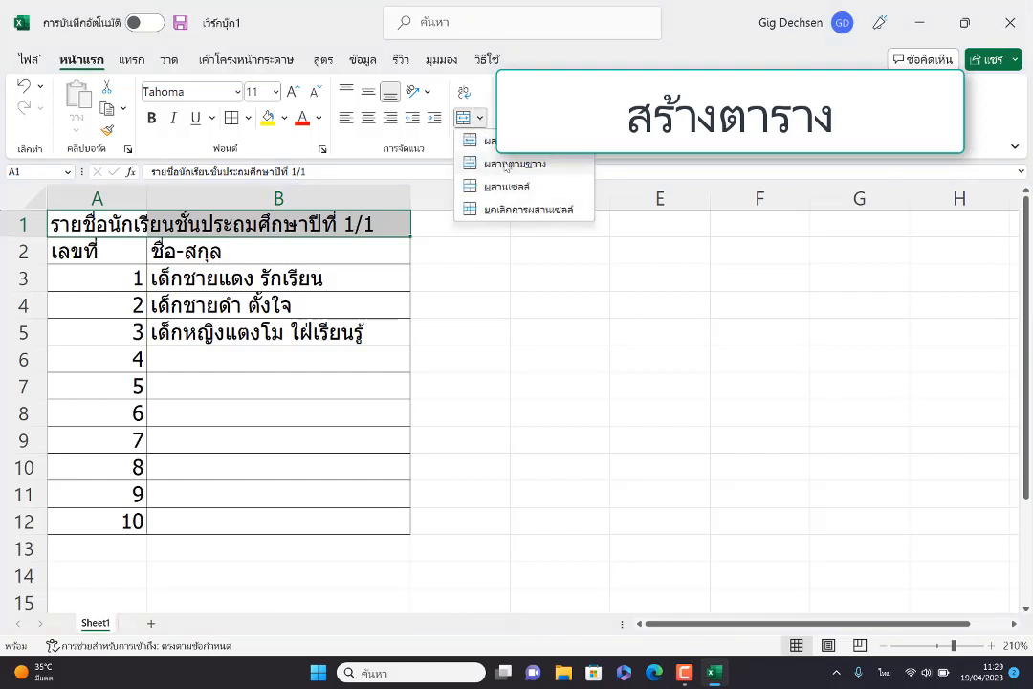
click(507, 144)
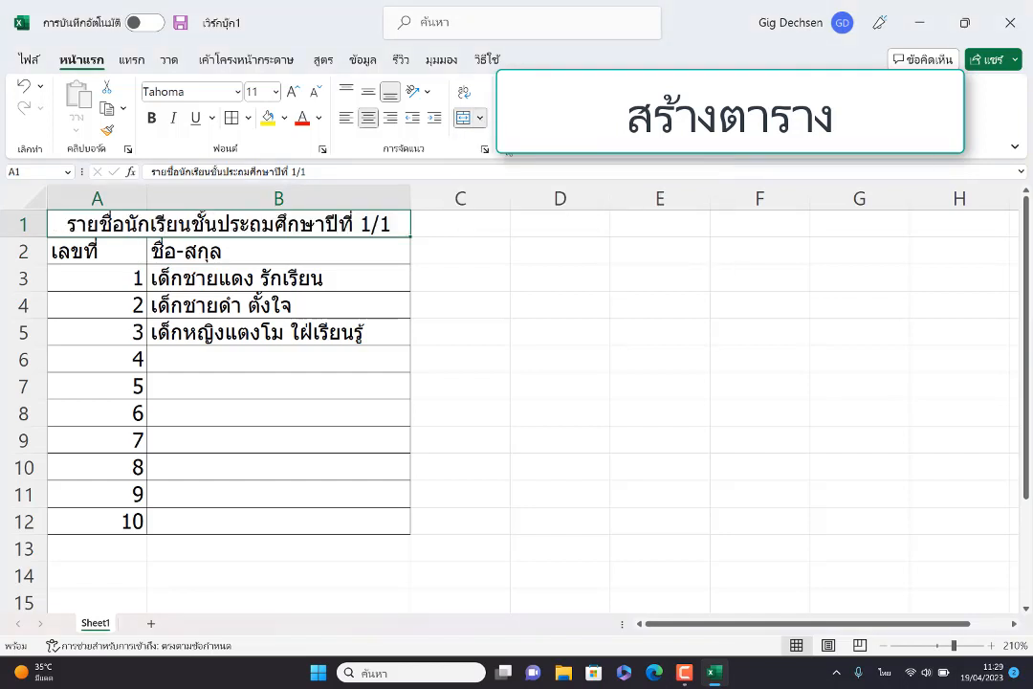
click(486, 286)
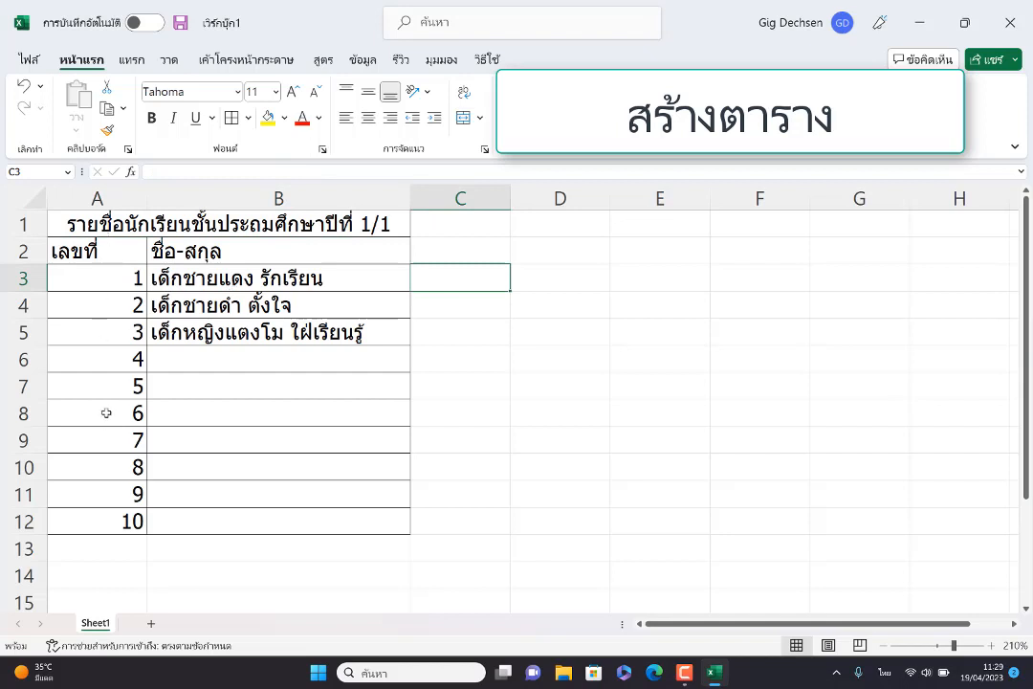
Center the student numbers in A3:A12 and narrow column A slightly
drag(86, 278, 123, 520)
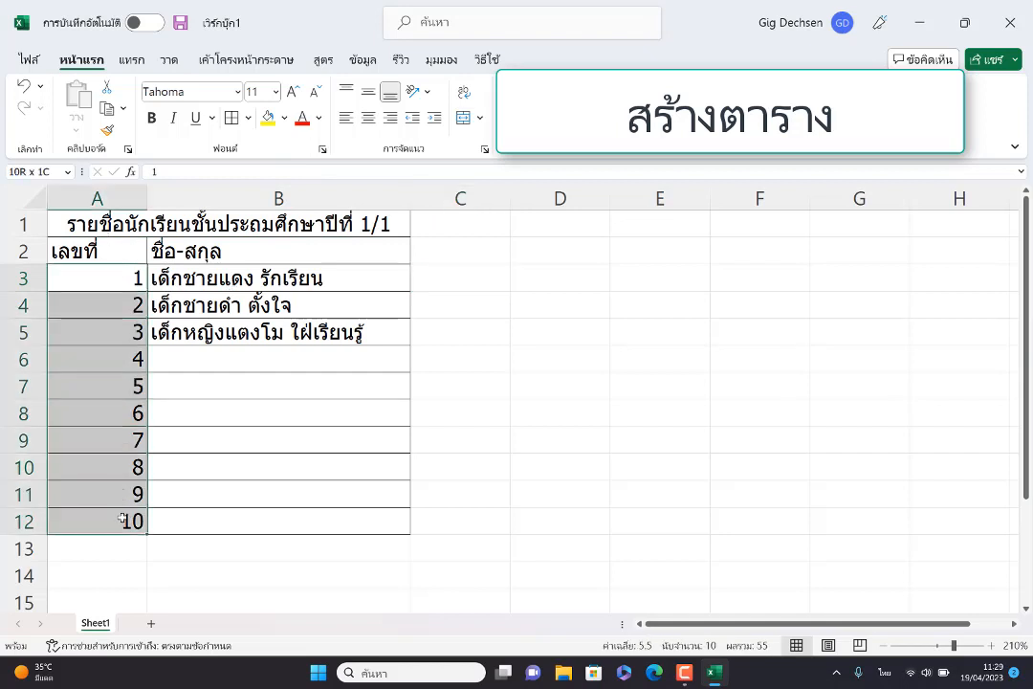
click(367, 117)
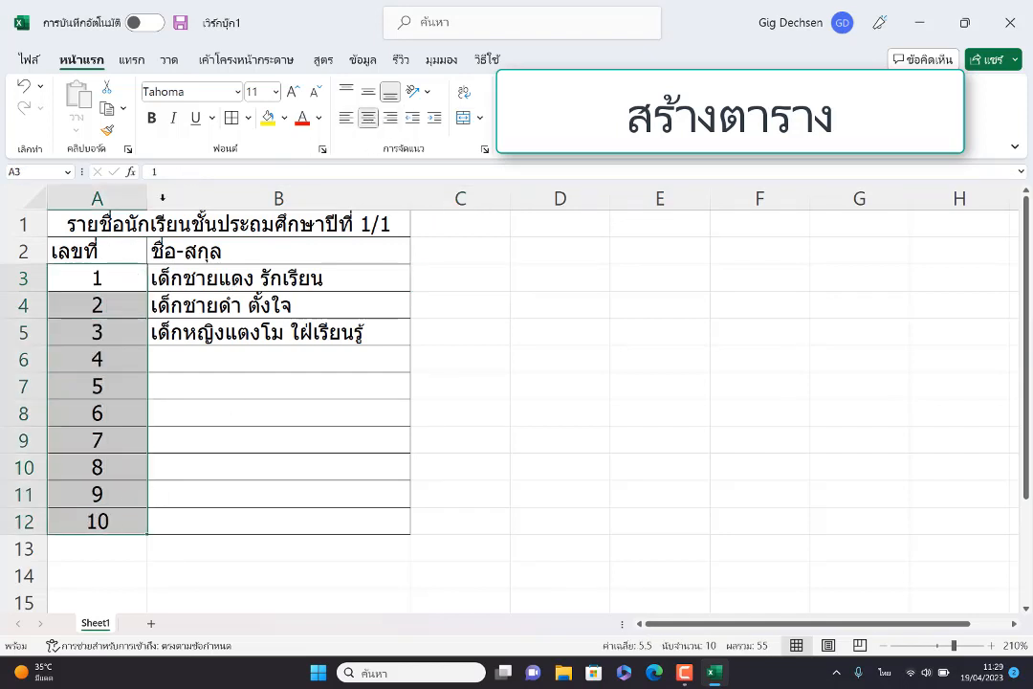
click(129, 274)
mouse_move(148, 198)
mouse_down()
mouse_move(115, 196)
mouse_move(127, 198)
mouse_up()
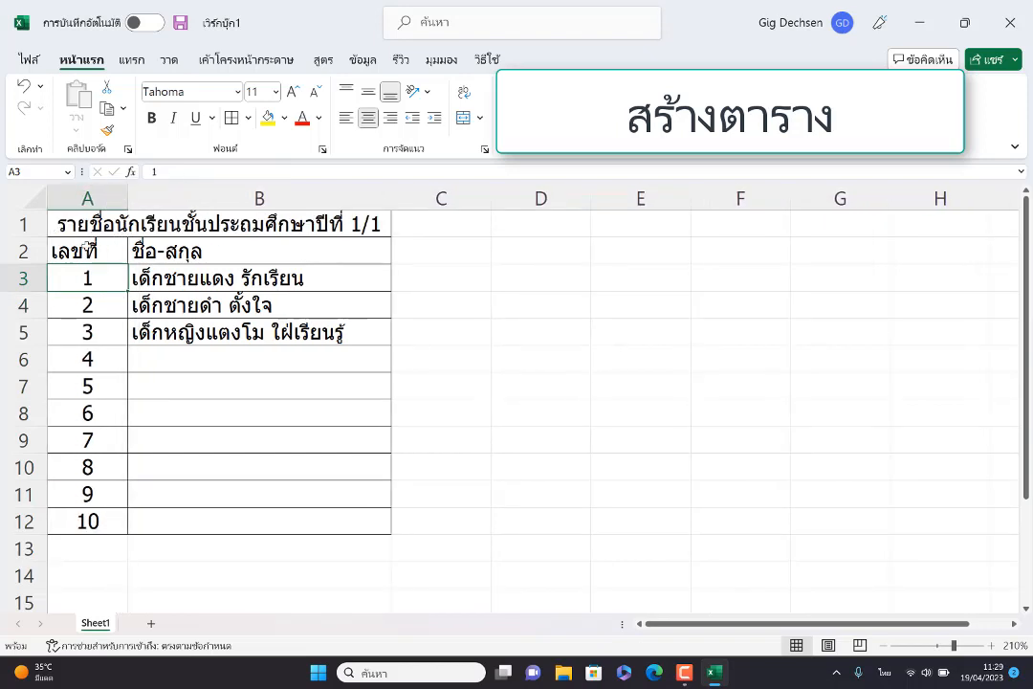
Center the column headers in A2:B2
drag(86, 249, 254, 251)
click(368, 117)
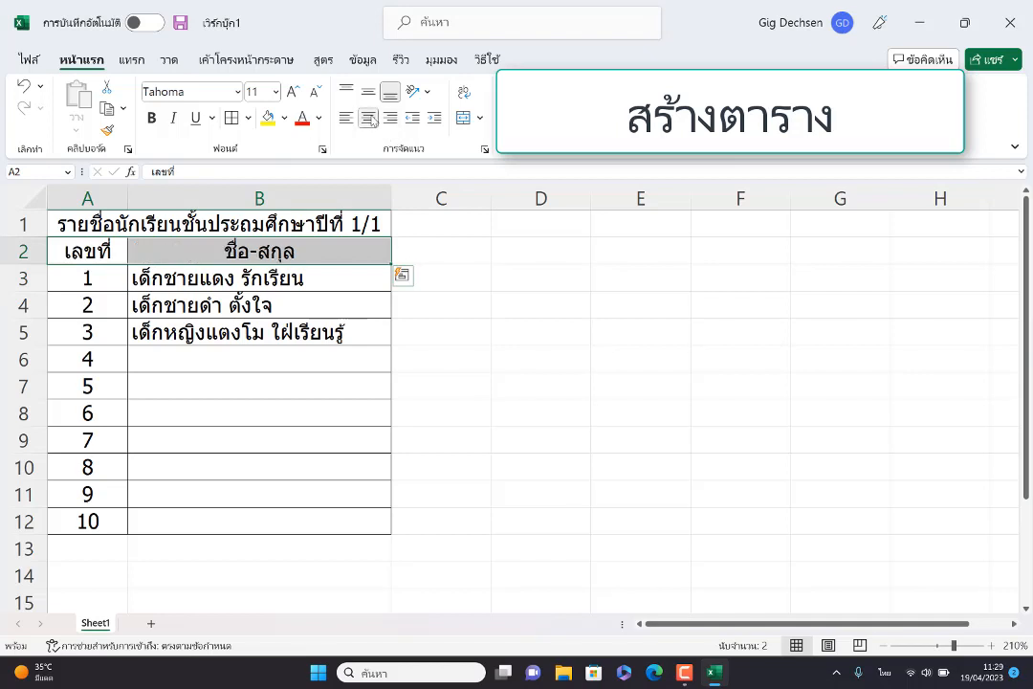
click(253, 383)
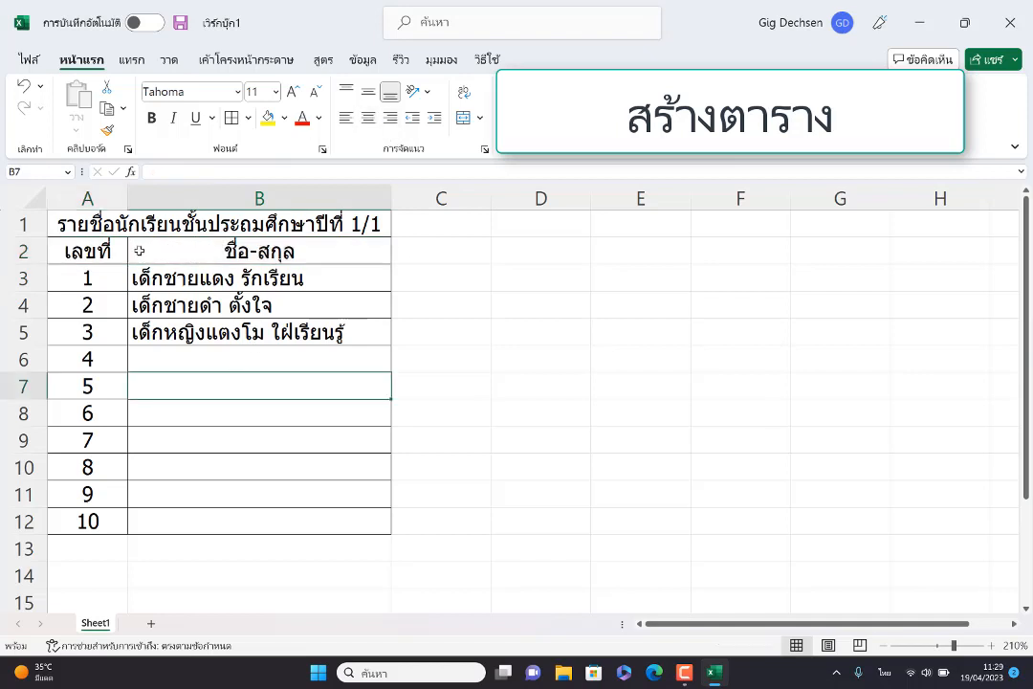
Change the font of the entire worksheet to TH SarabunPSK
click(33, 196)
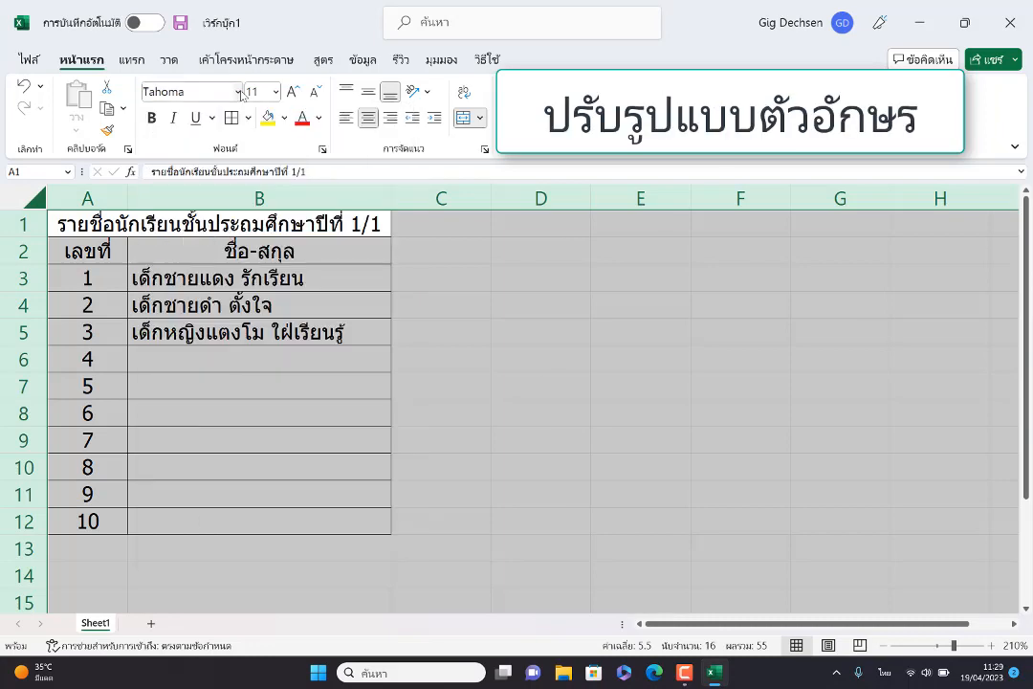
click(238, 92)
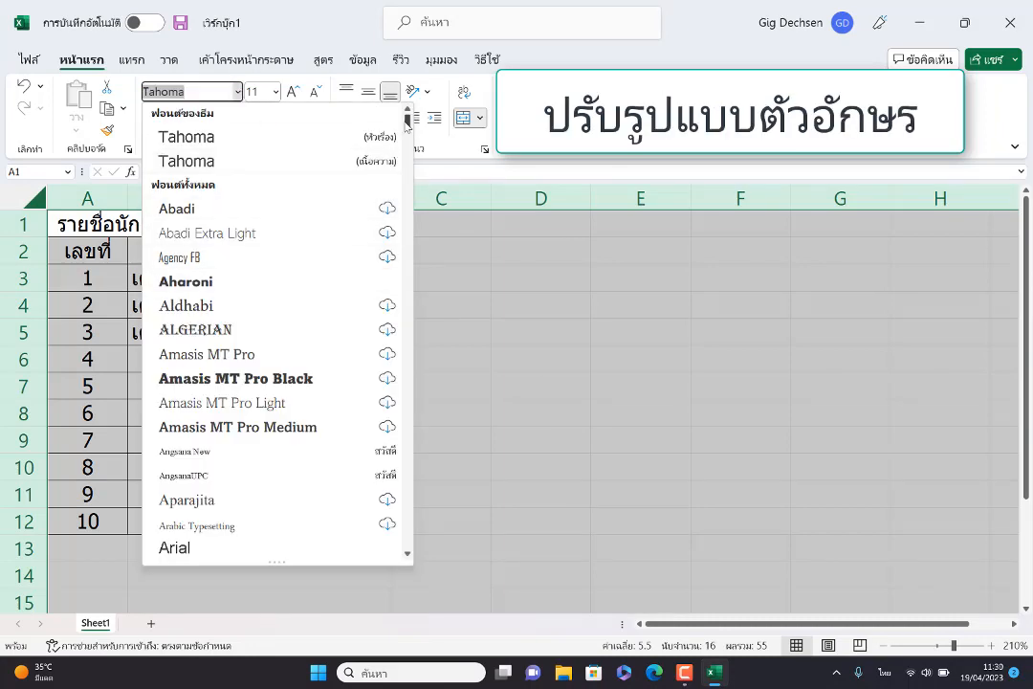
scroll(404, 170, down, 4)
drag(404, 170, 405, 481)
click(214, 508)
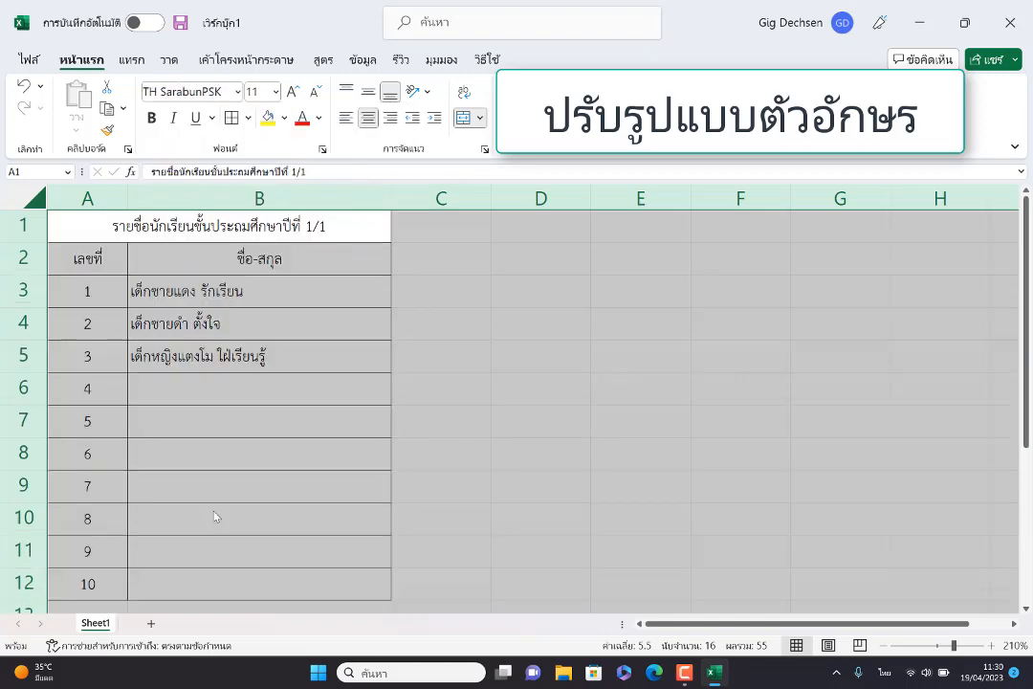
click(443, 367)
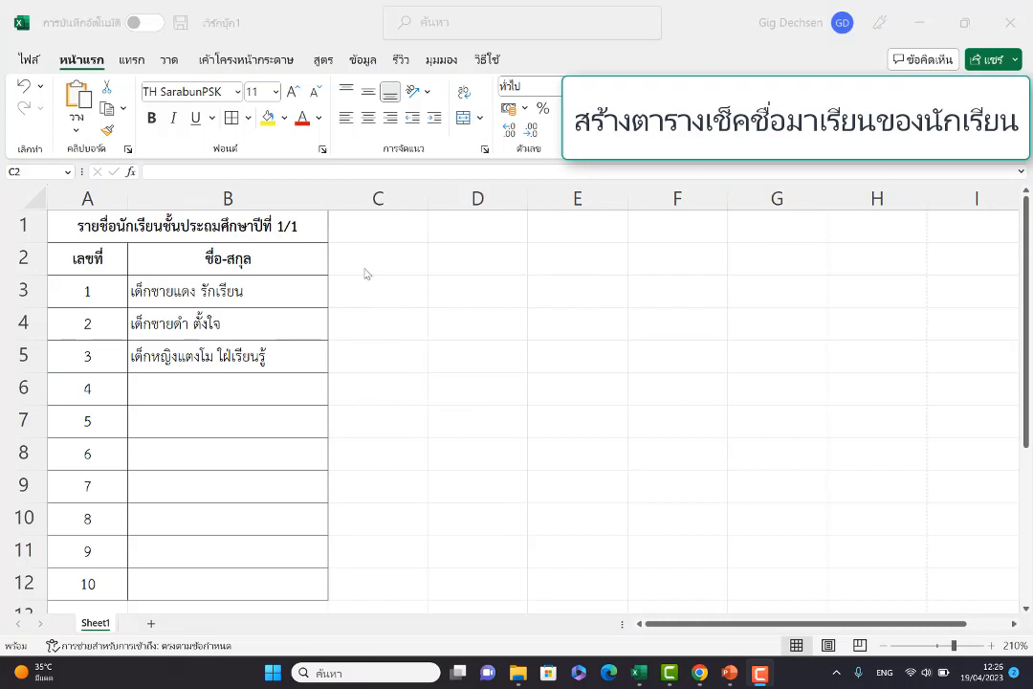
Add the column headers "มาเรียน" in C2 and "ขาดเรียน" in D2
click(365, 255)
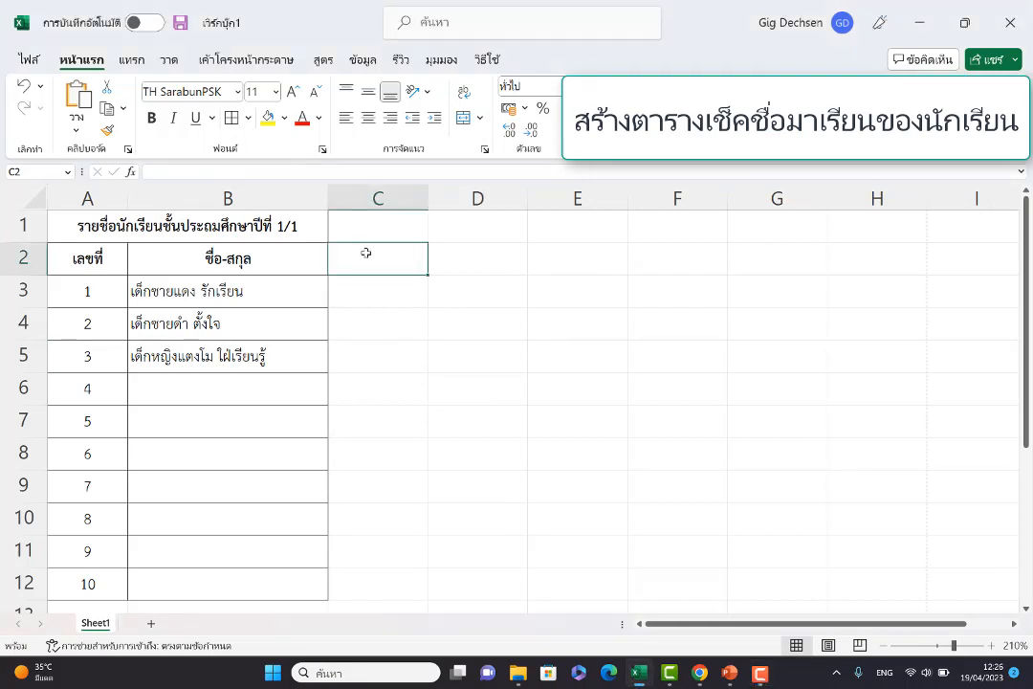
text(มาเรี)
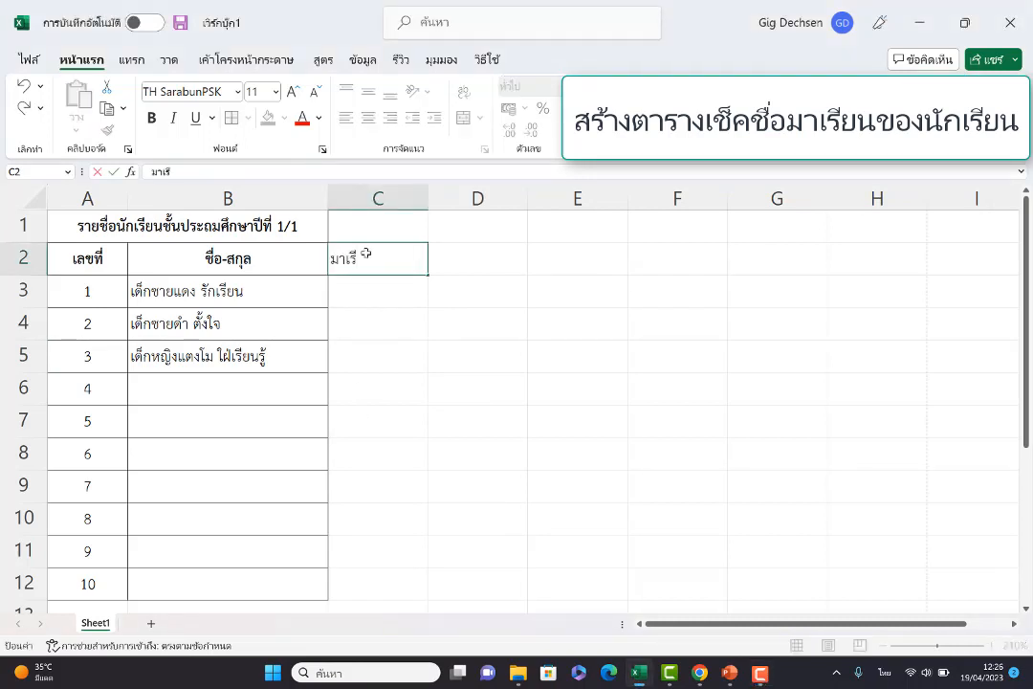
text(ยน)
key(Tab)
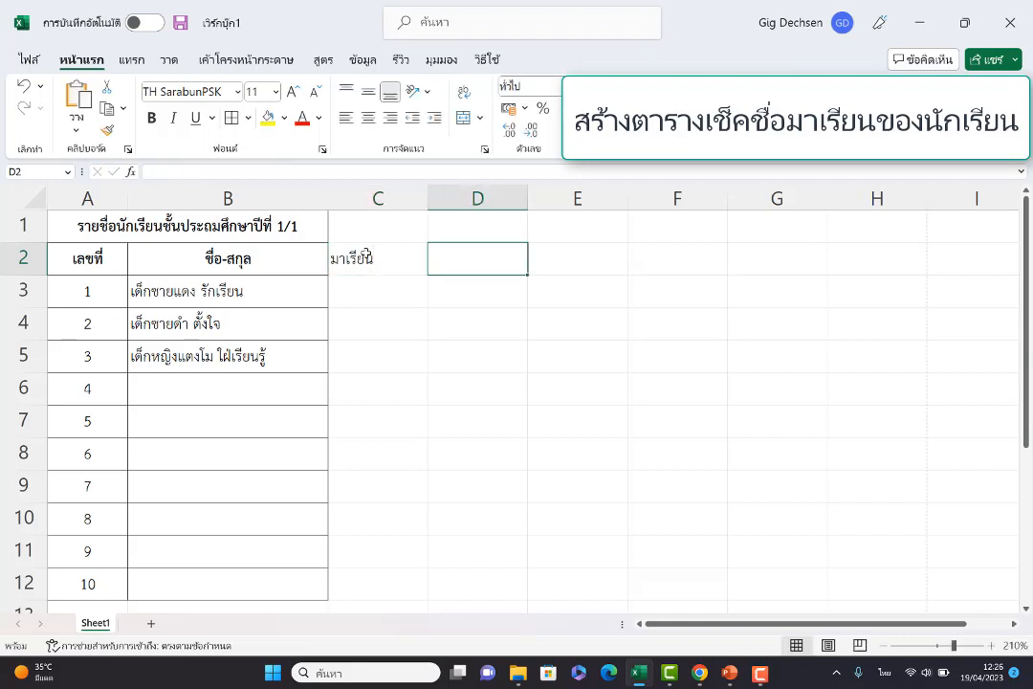
text(ขาดเรียน)
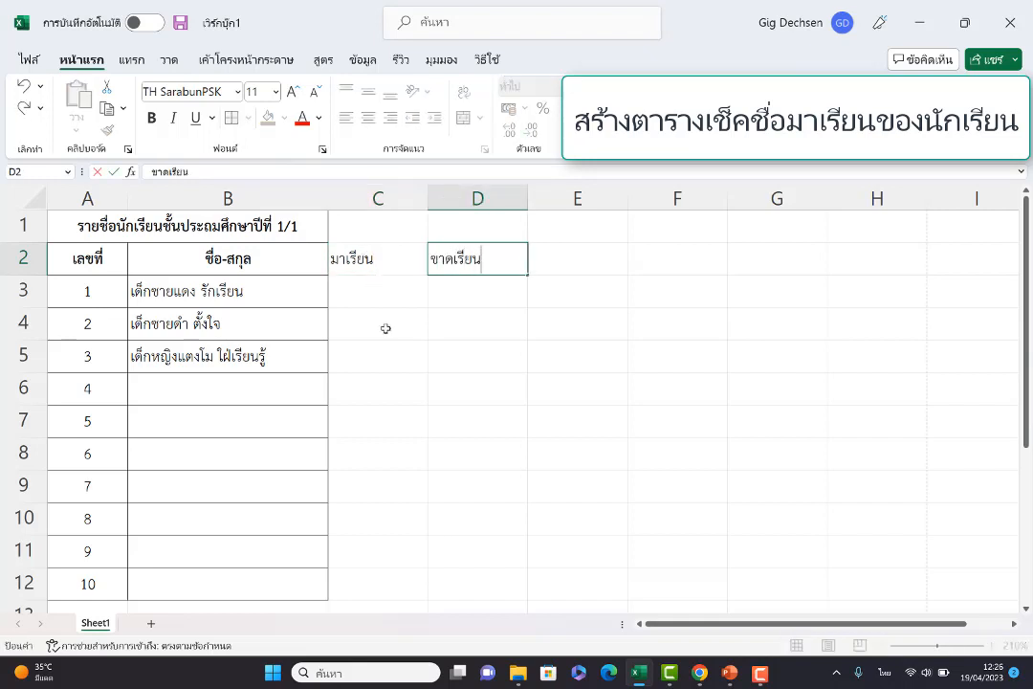
key(Return)
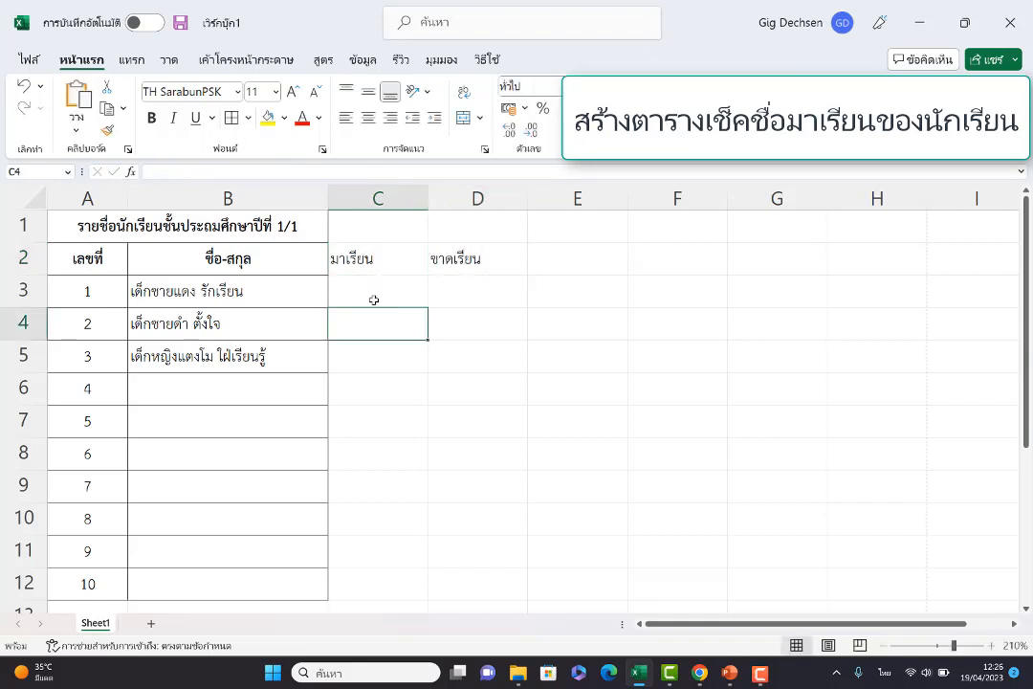
Center the new headers in C2:D2 and make them bold
click(413, 260)
drag(414, 260, 474, 260)
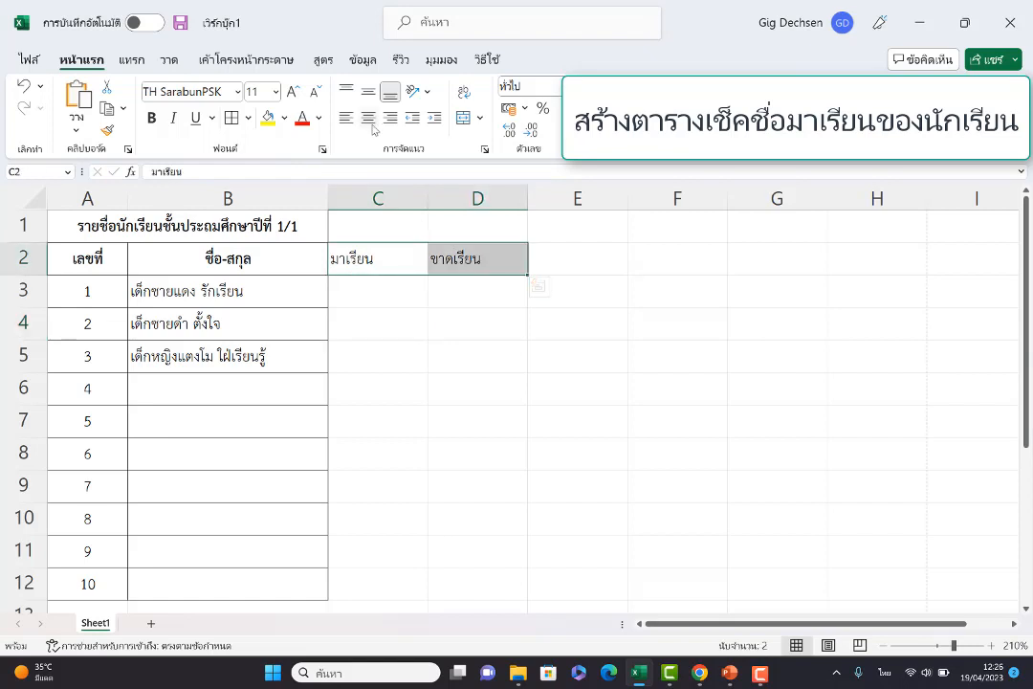
click(369, 118)
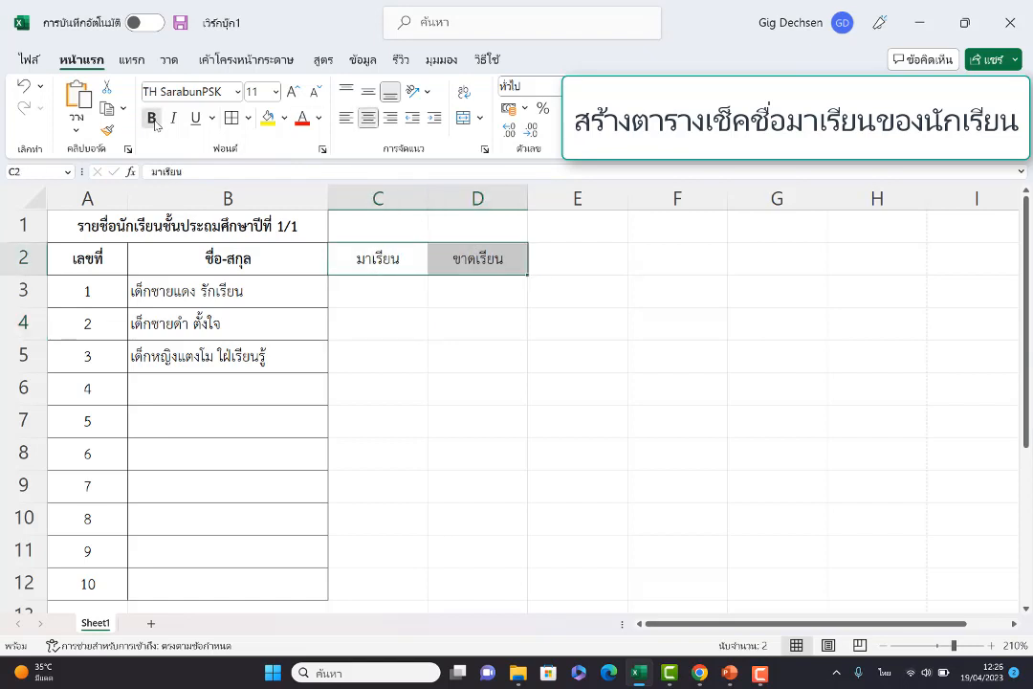
click(151, 117)
click(417, 325)
Unmerge the title and merge and center it again across A1:D1
drag(191, 226, 480, 229)
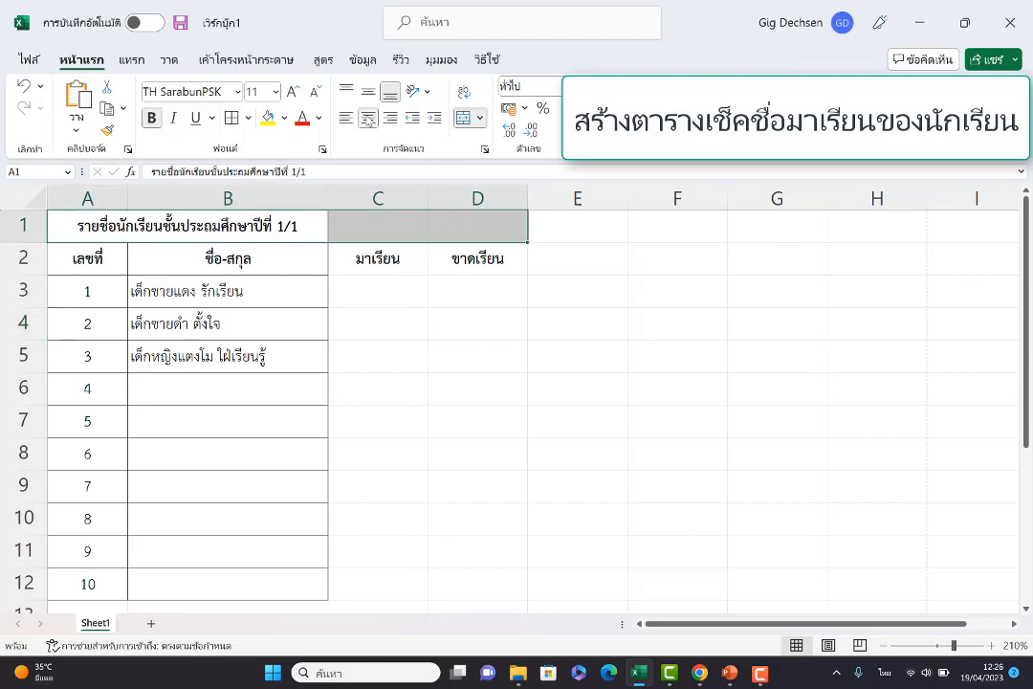
click(481, 118)
click(490, 142)
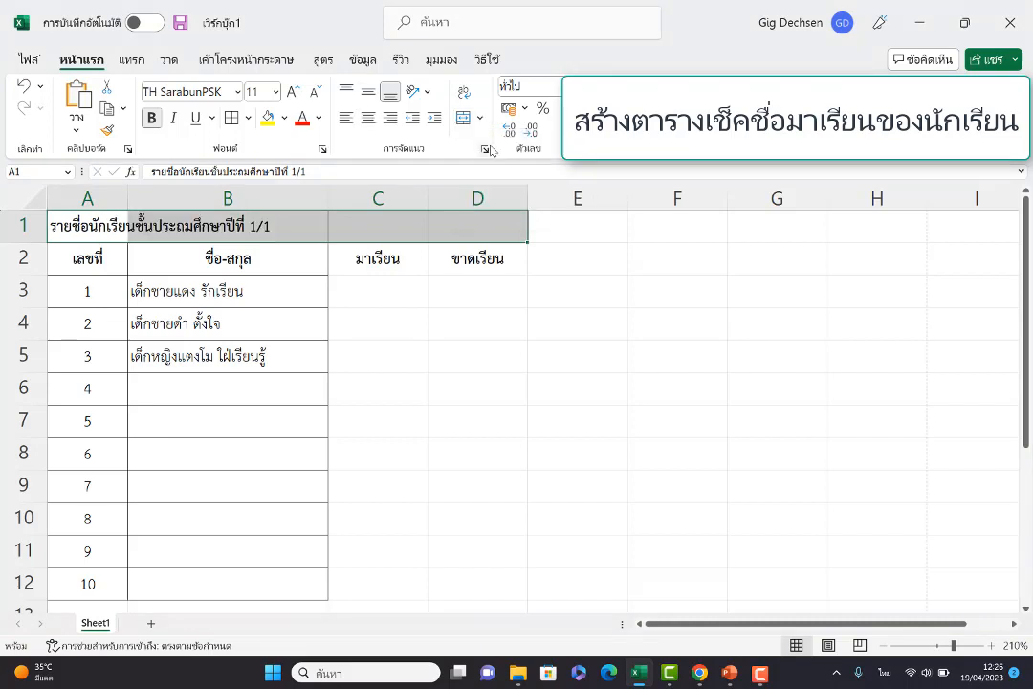
click(481, 117)
click(490, 141)
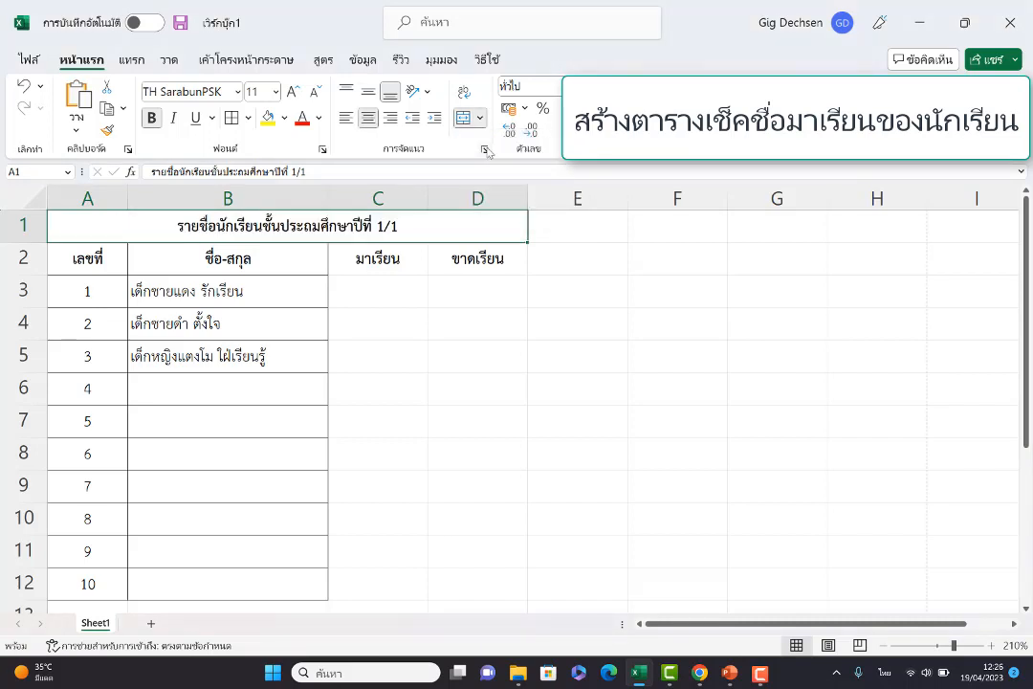
click(484, 316)
Apply all borders to the table range A2:D12
click(346, 250)
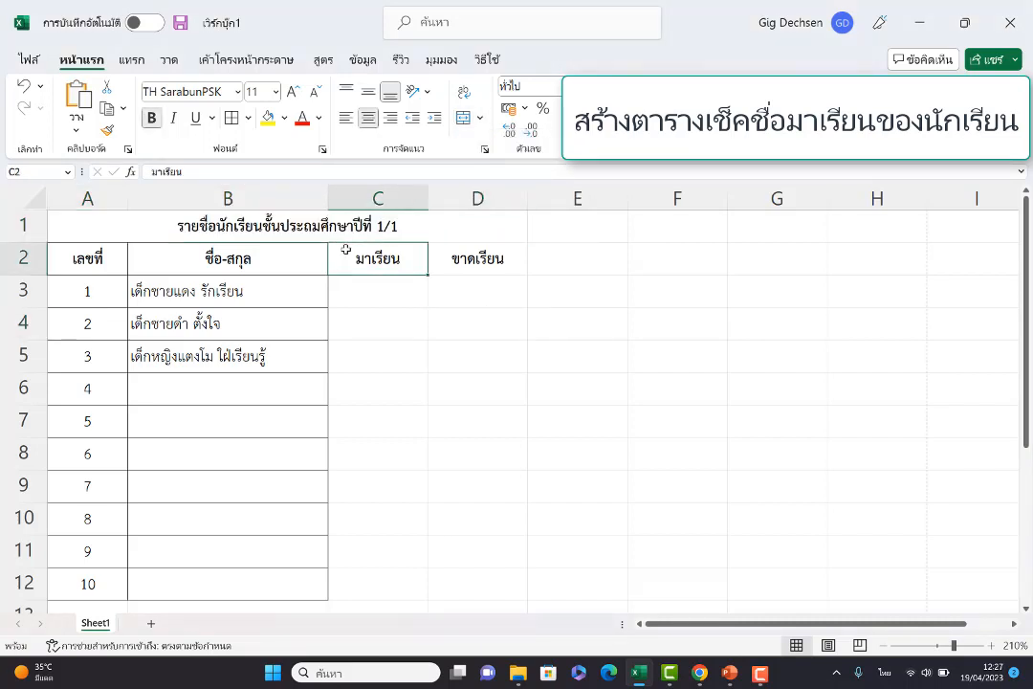
drag(87, 259, 411, 299)
drag(505, 305, 511, 588)
click(248, 117)
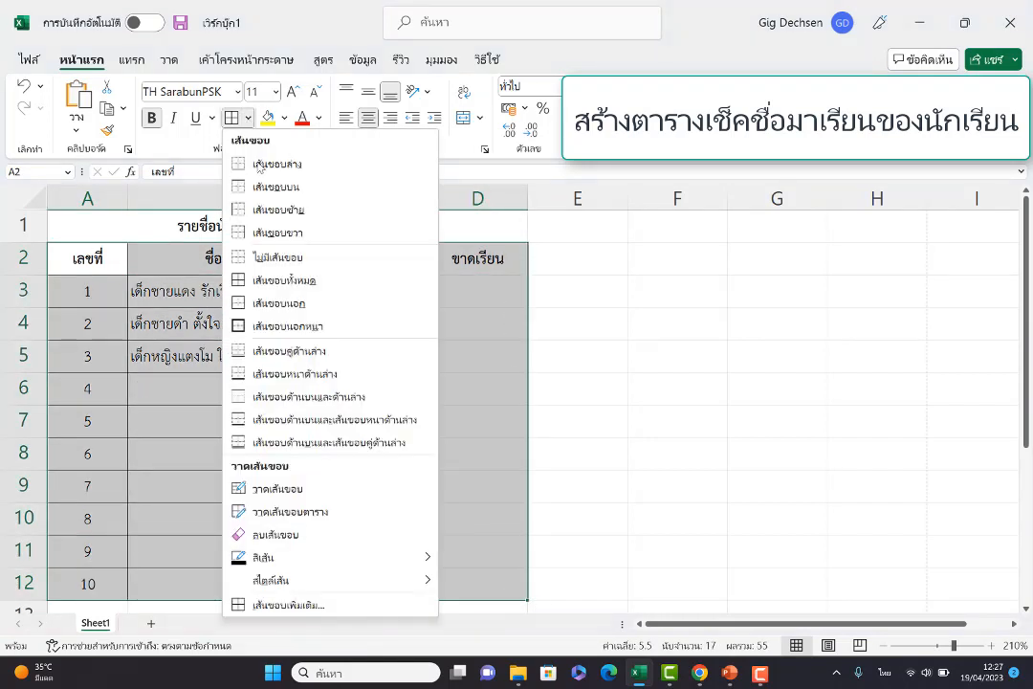
click(287, 280)
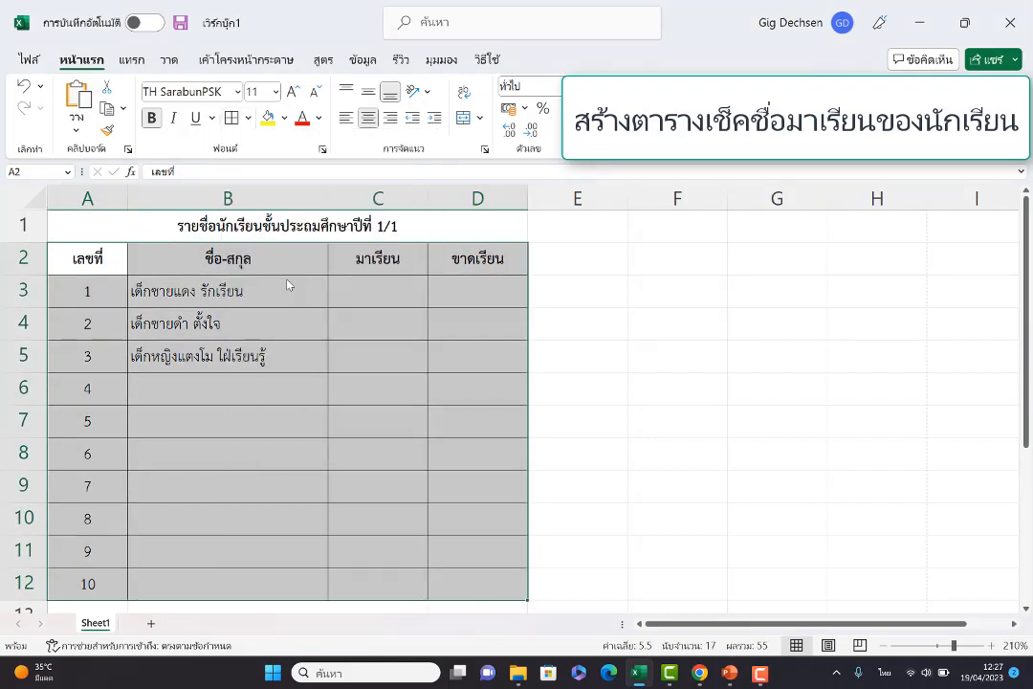
click(368, 289)
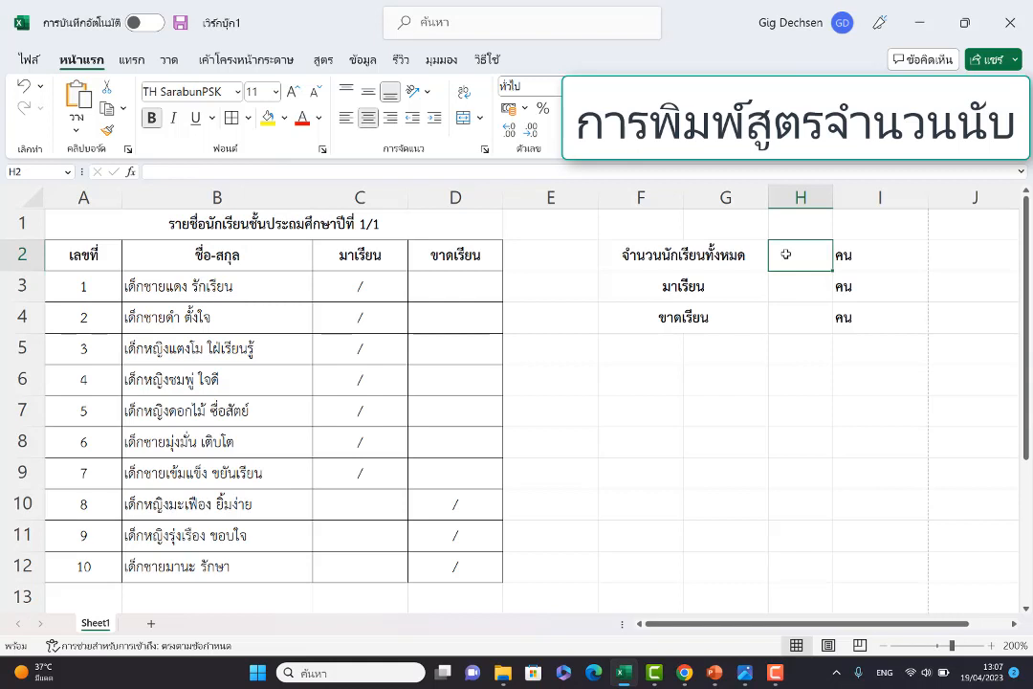
Count all students in H2 with the formula =counta(a3:a12)
text(=co)
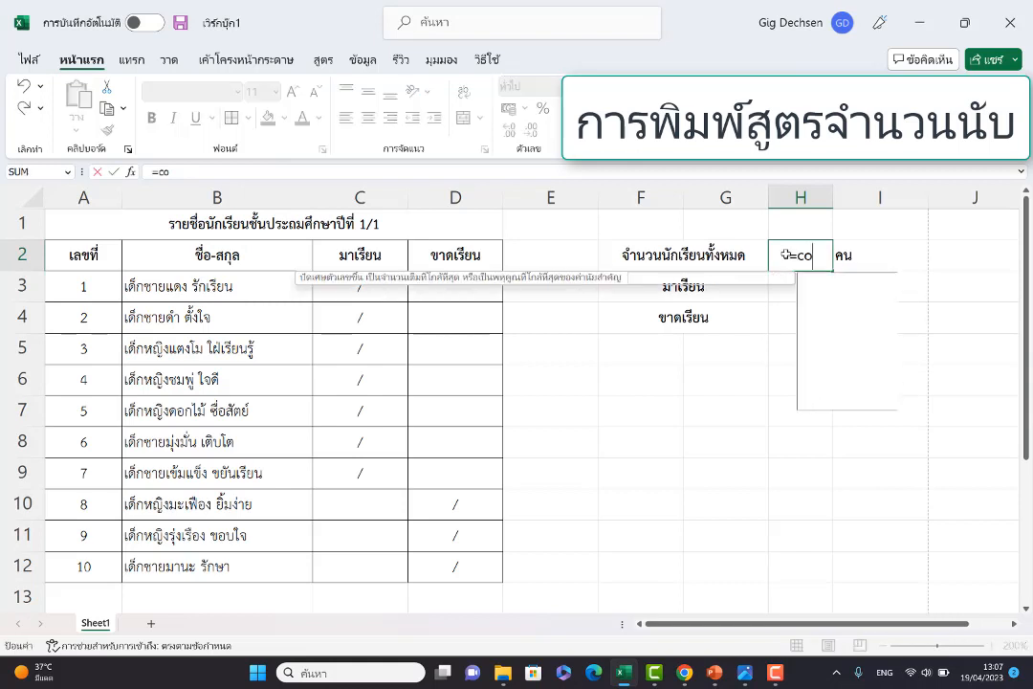
text(unta()
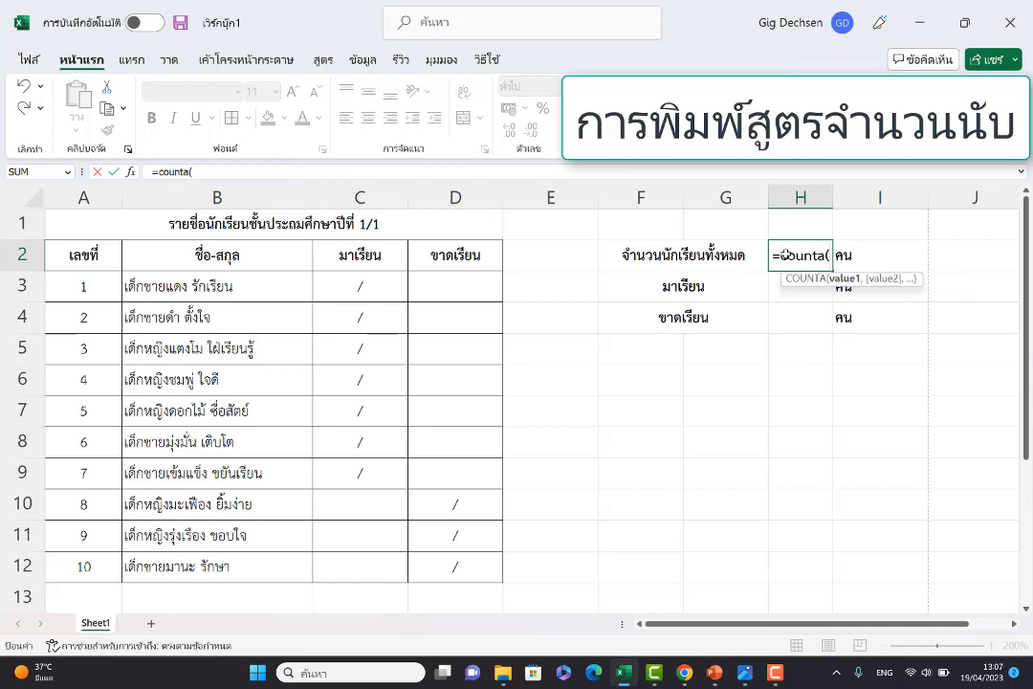
text(a)
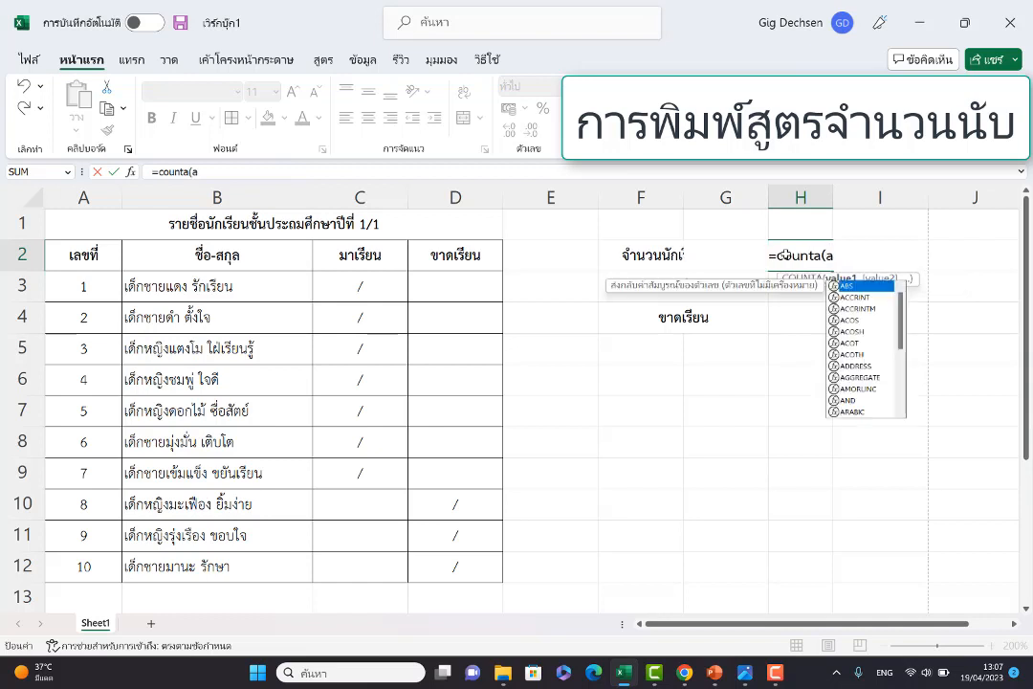
text(3)
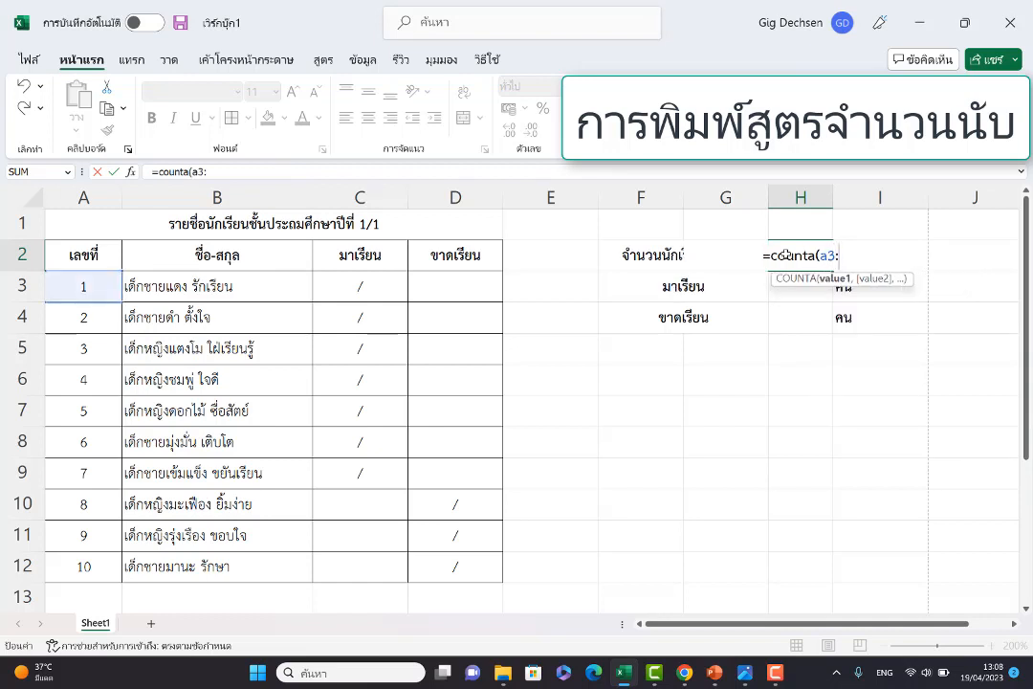
text(:a12))
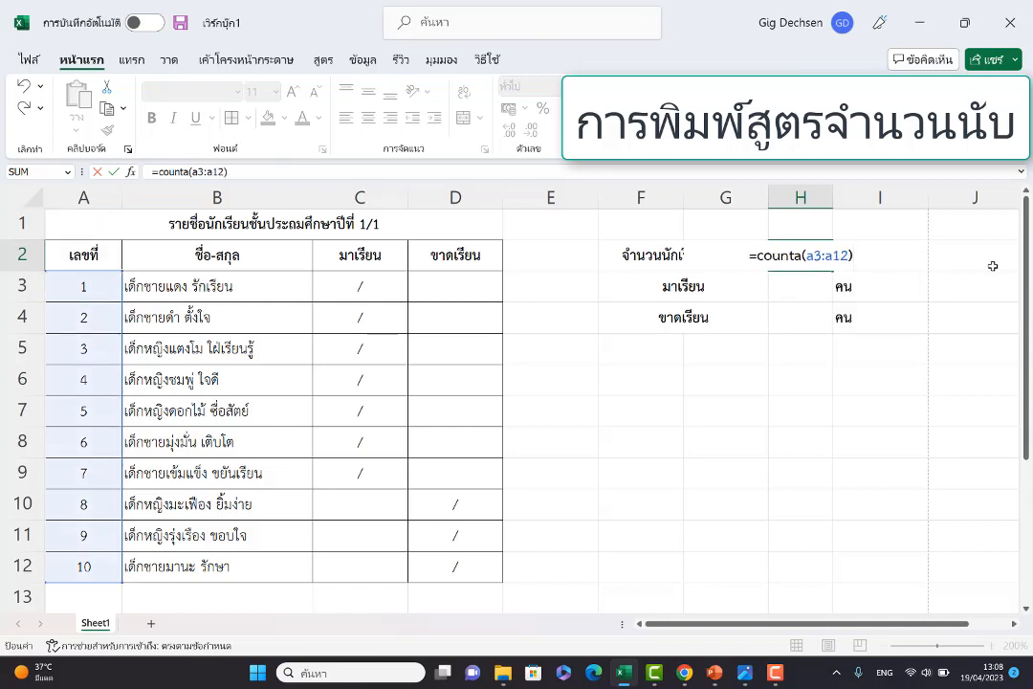
key(Return)
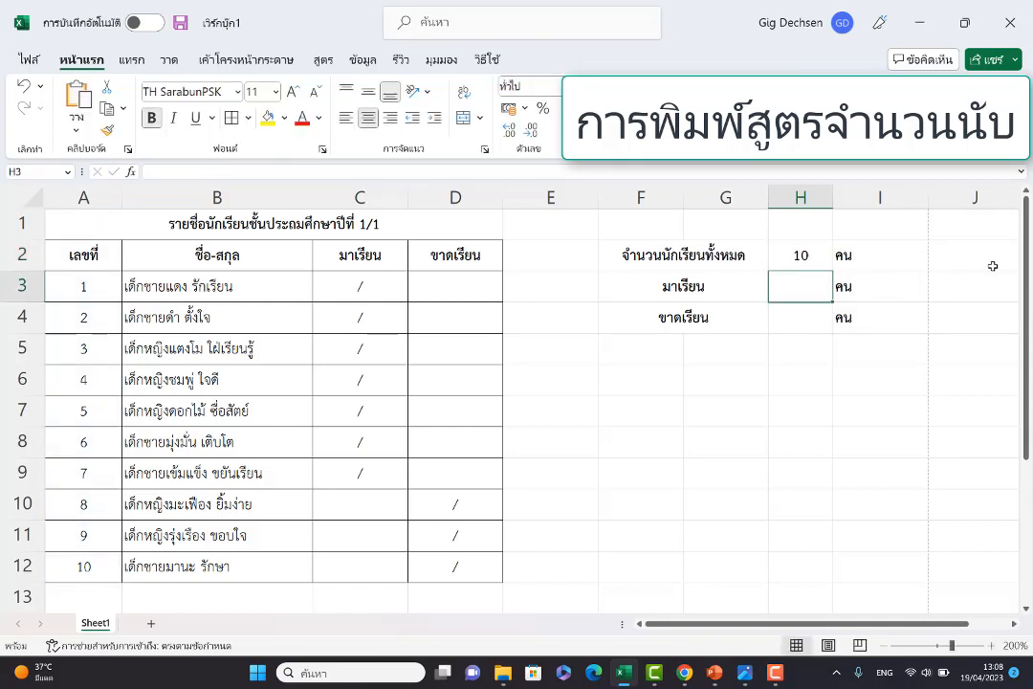
Count the present students in H3 with the formula =countif(c3:c12,"/")
double_click(788, 290)
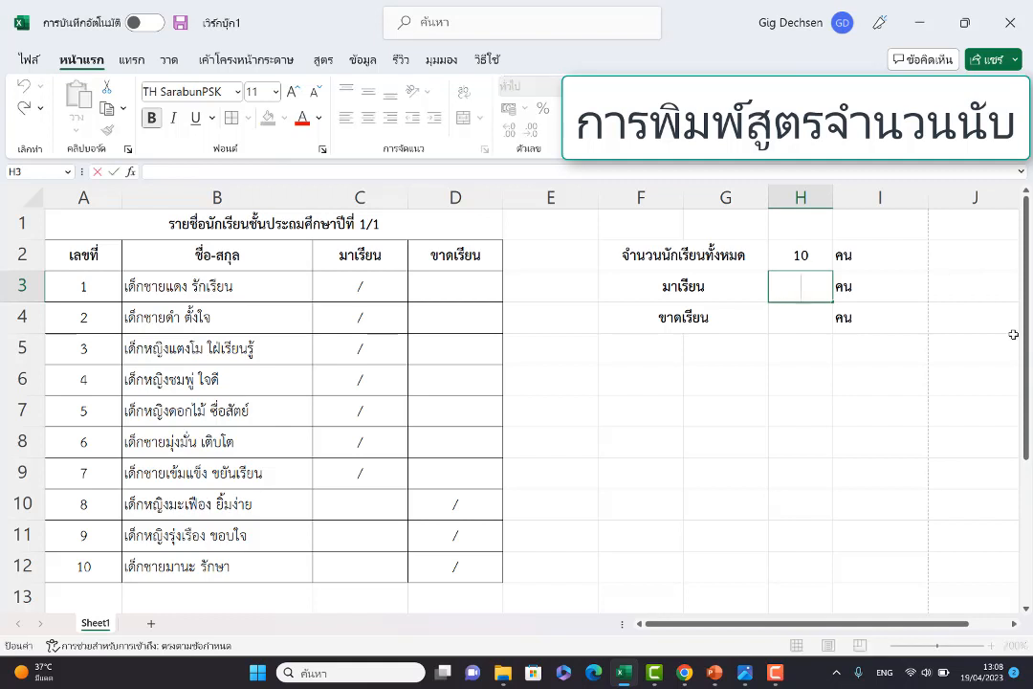
text(=coun)
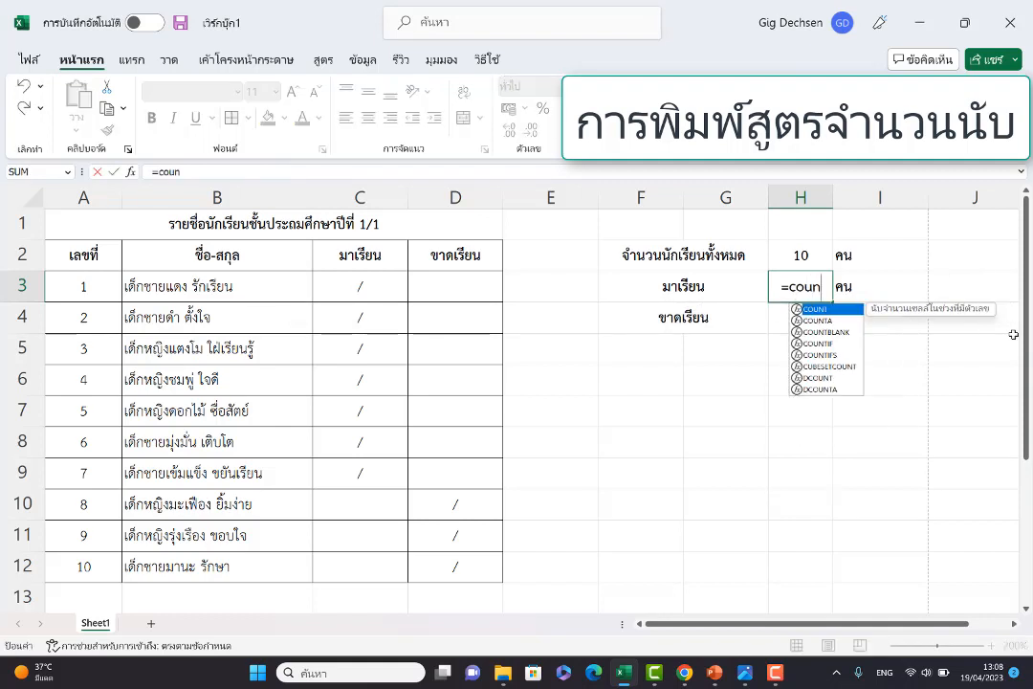
text(tif)
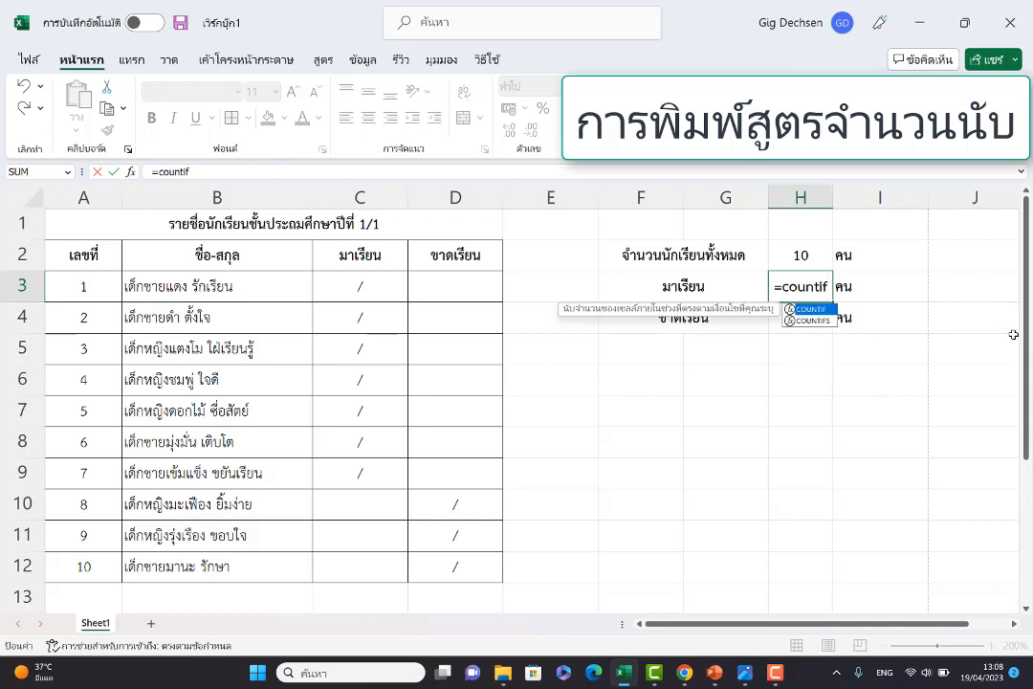
text(()
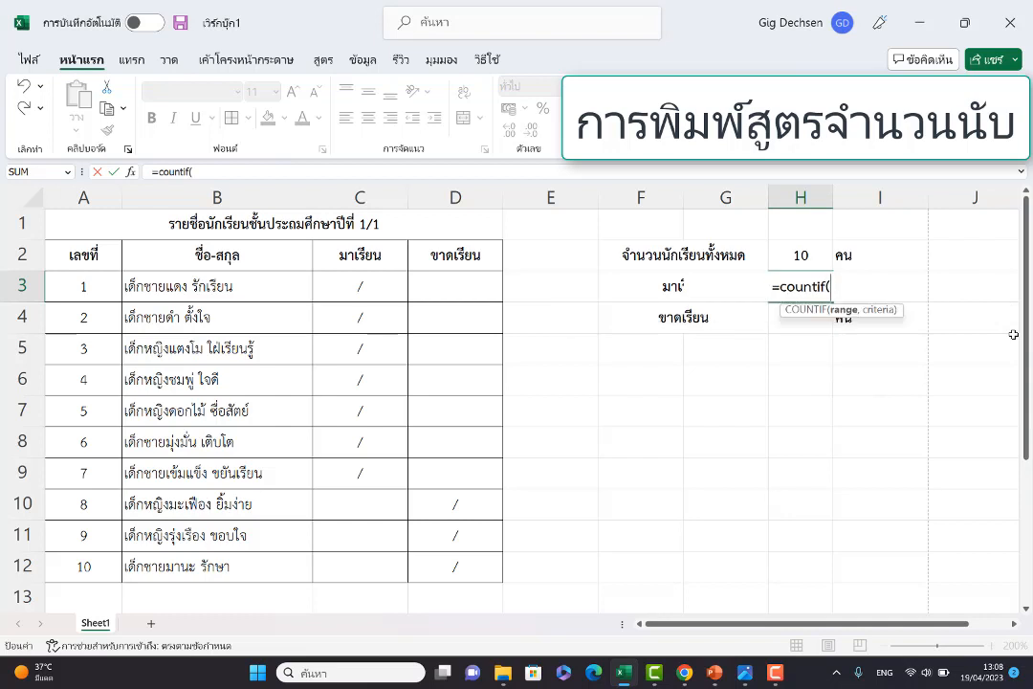
text(c3)
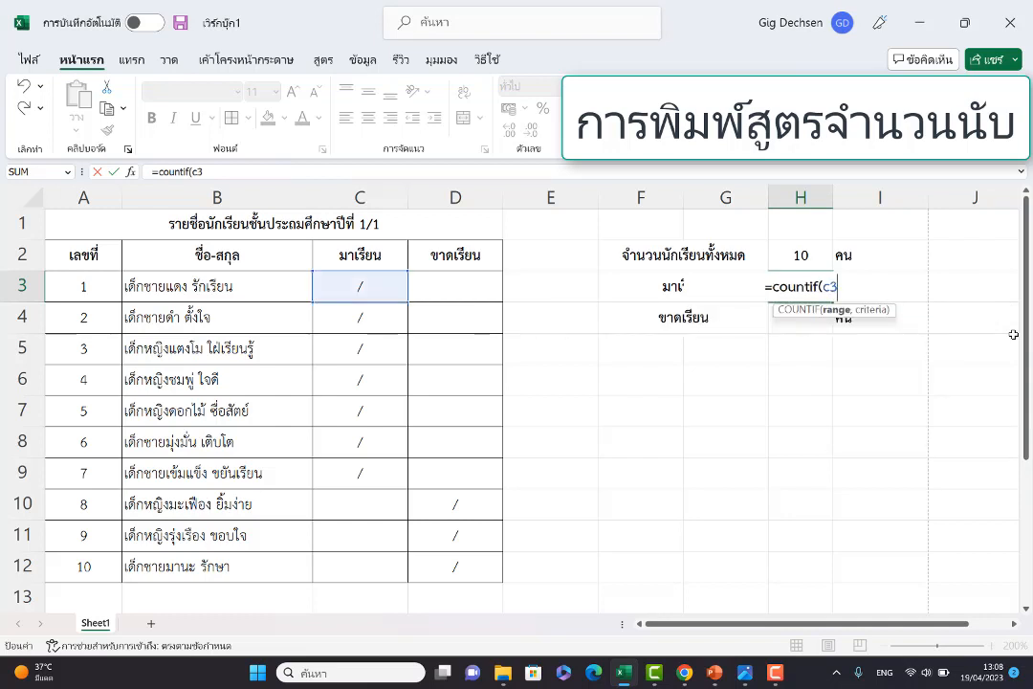
text(:c12)
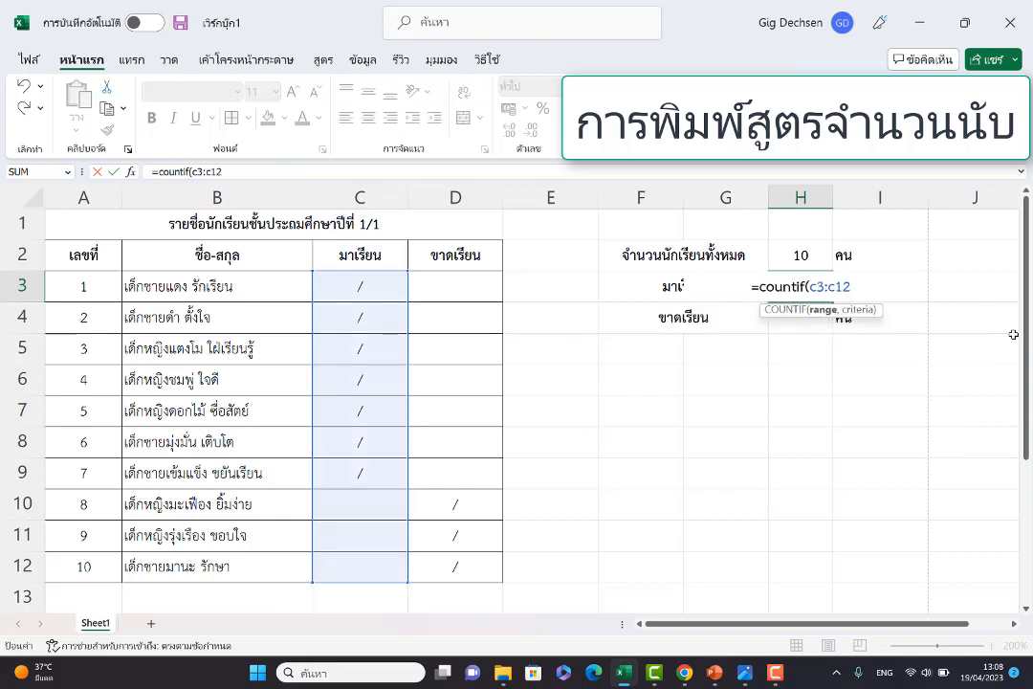
text(,)
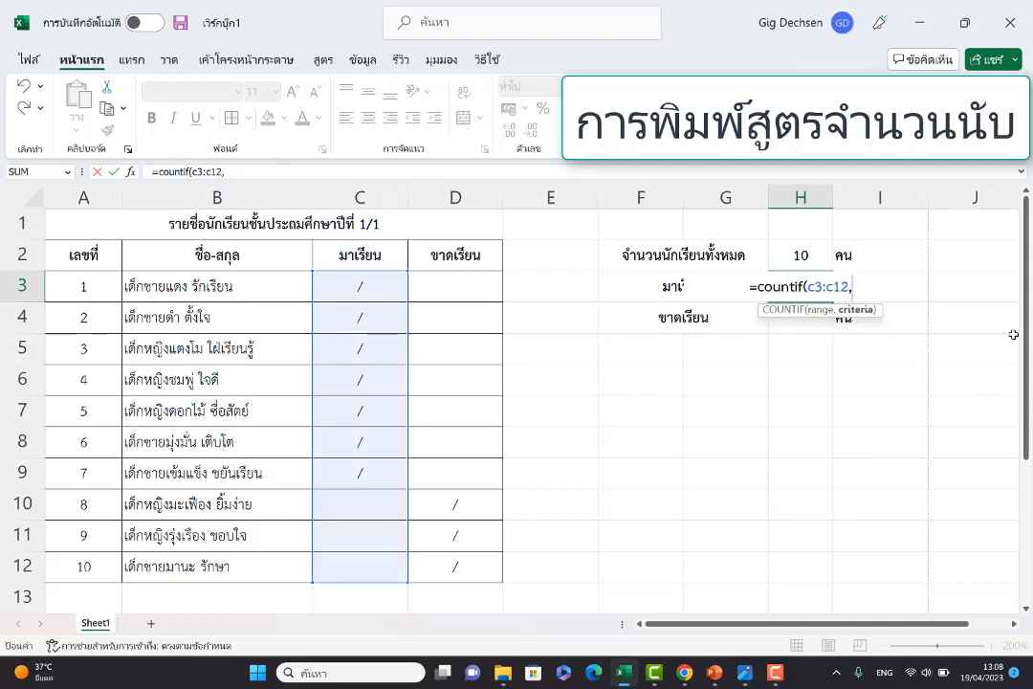
text("/)
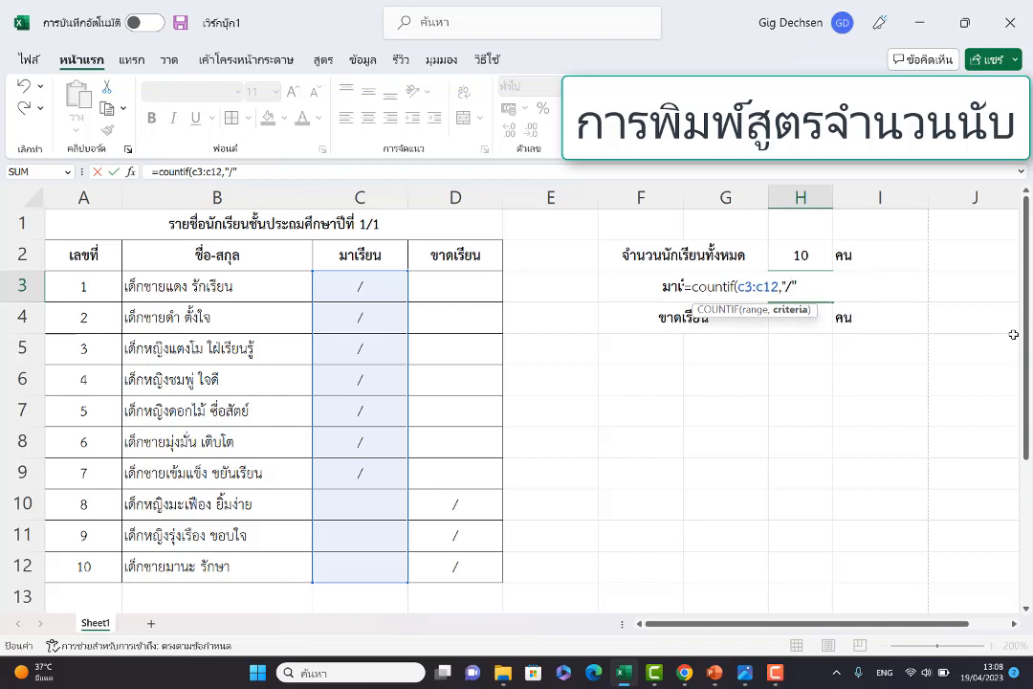
text("))
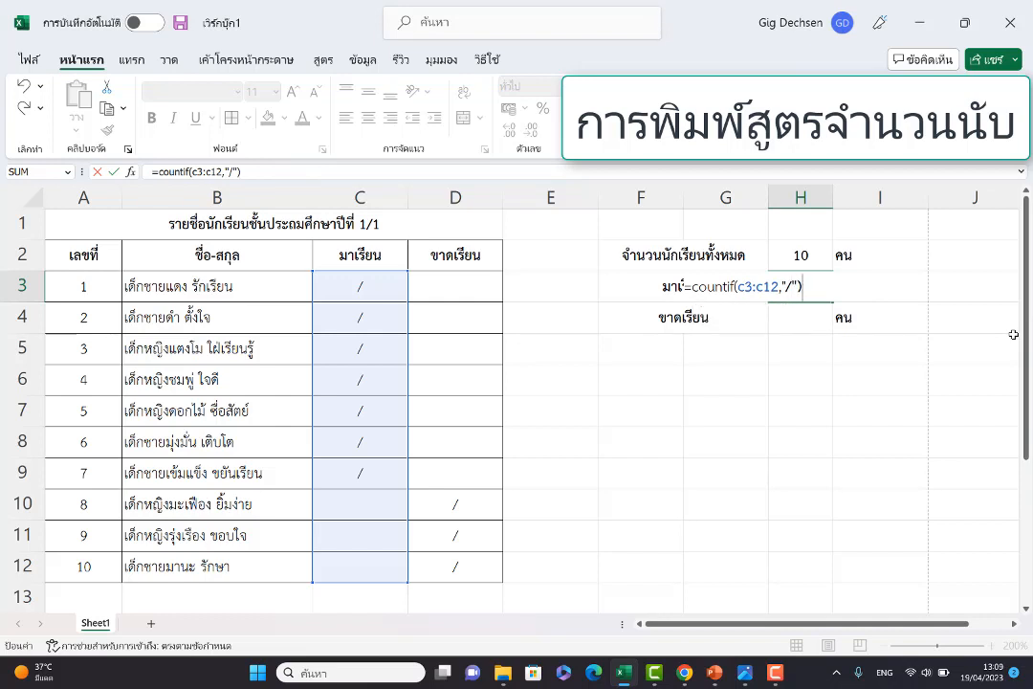
key(Return)
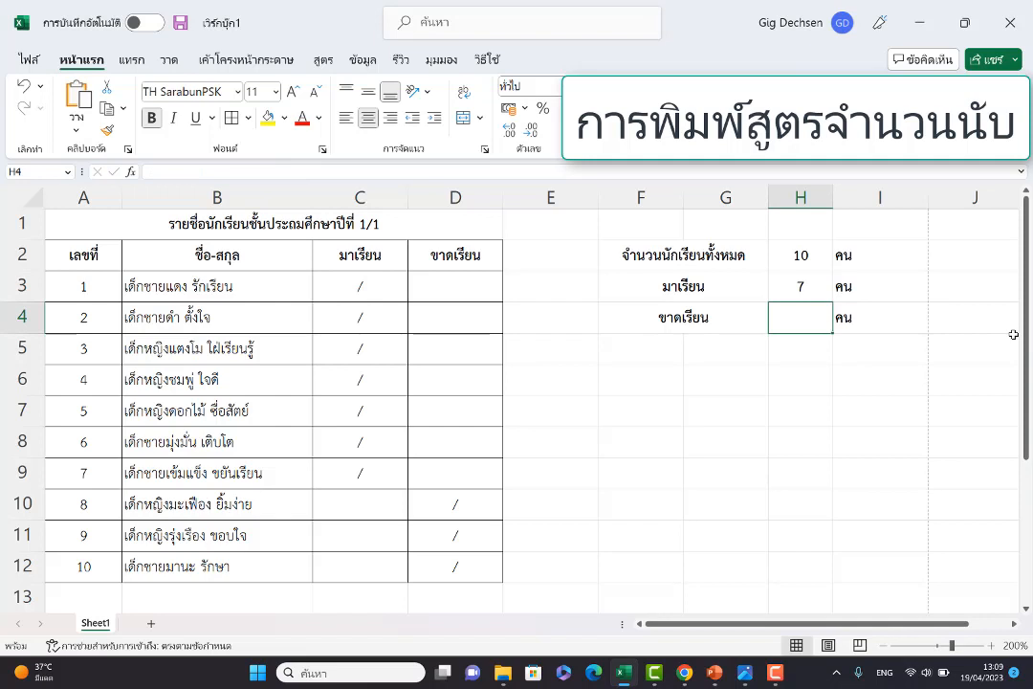
Count the absent students in H4 with the formula =countif(d3:d12,"/")
double_click(806, 325)
text(=)
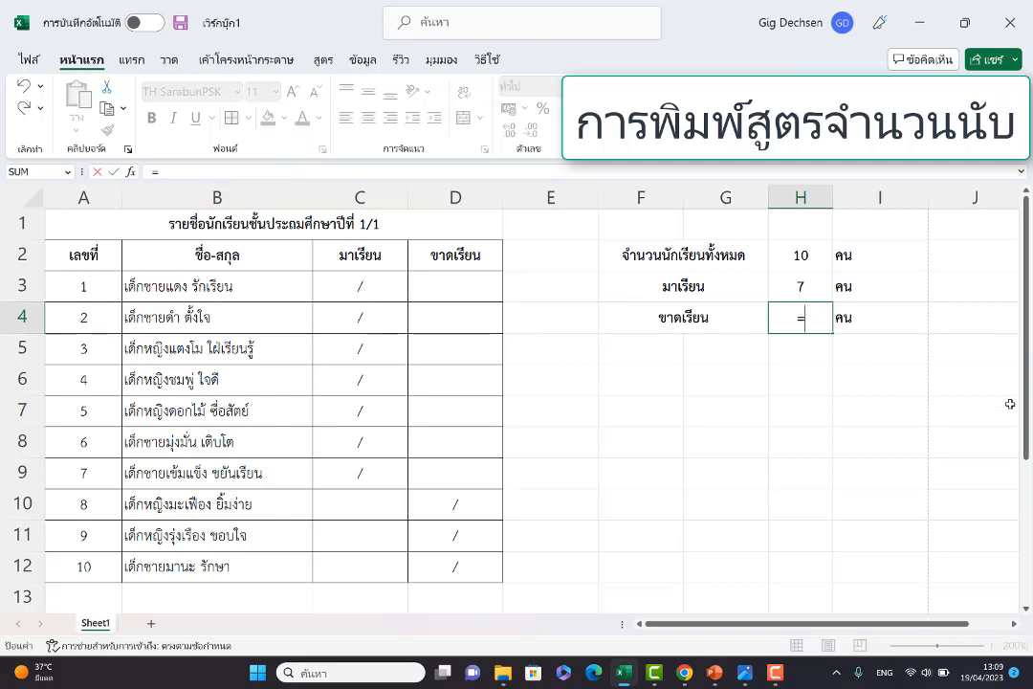
text(countif)
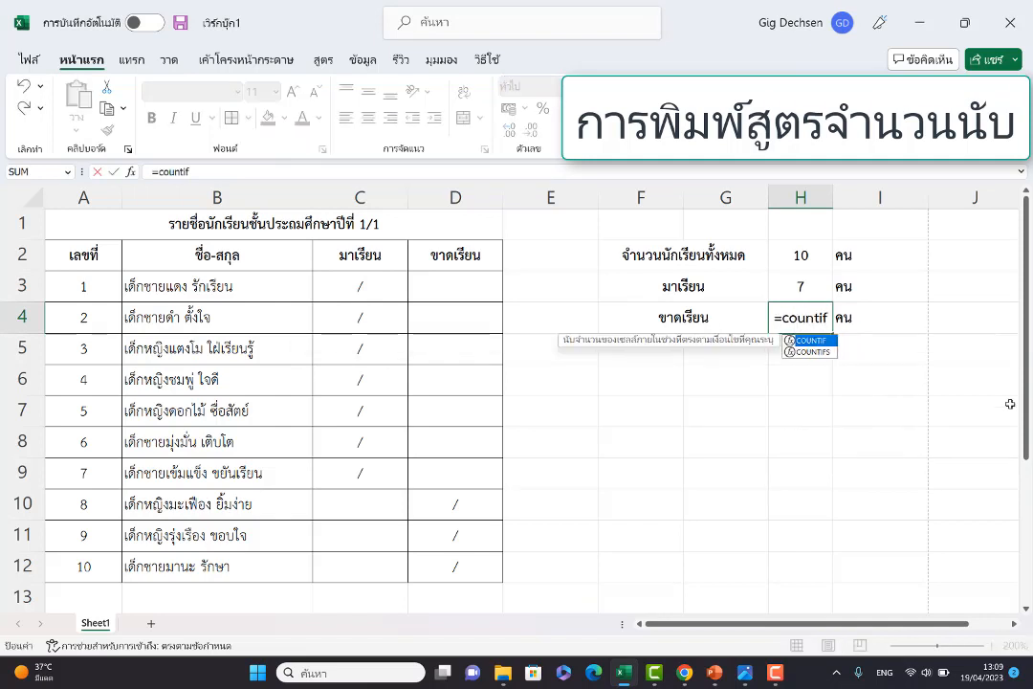
text((d3)
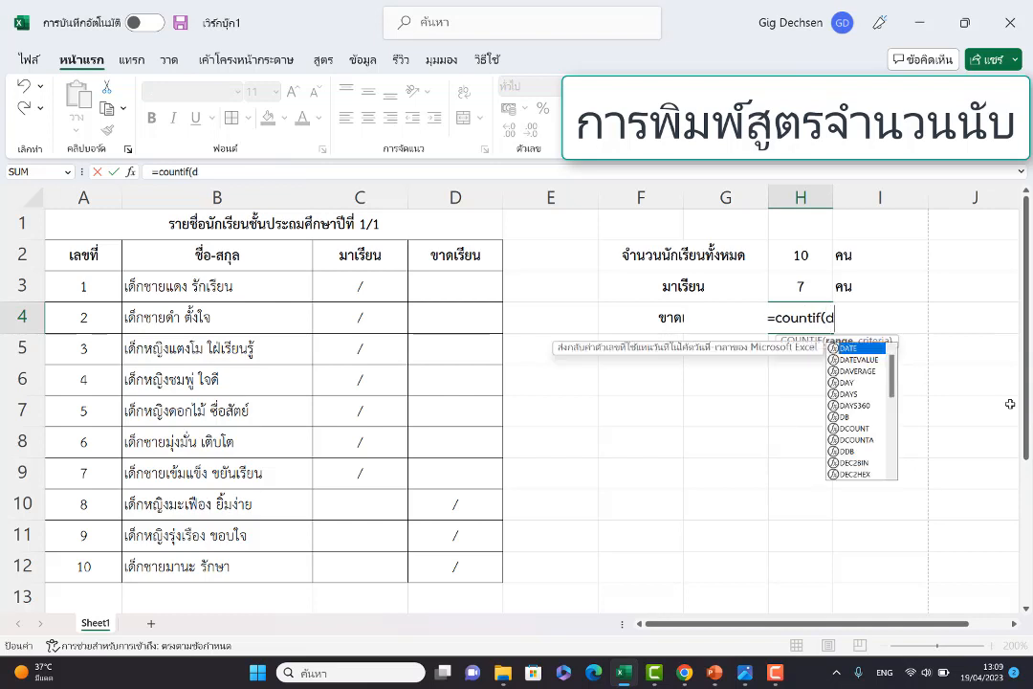
text(d12)
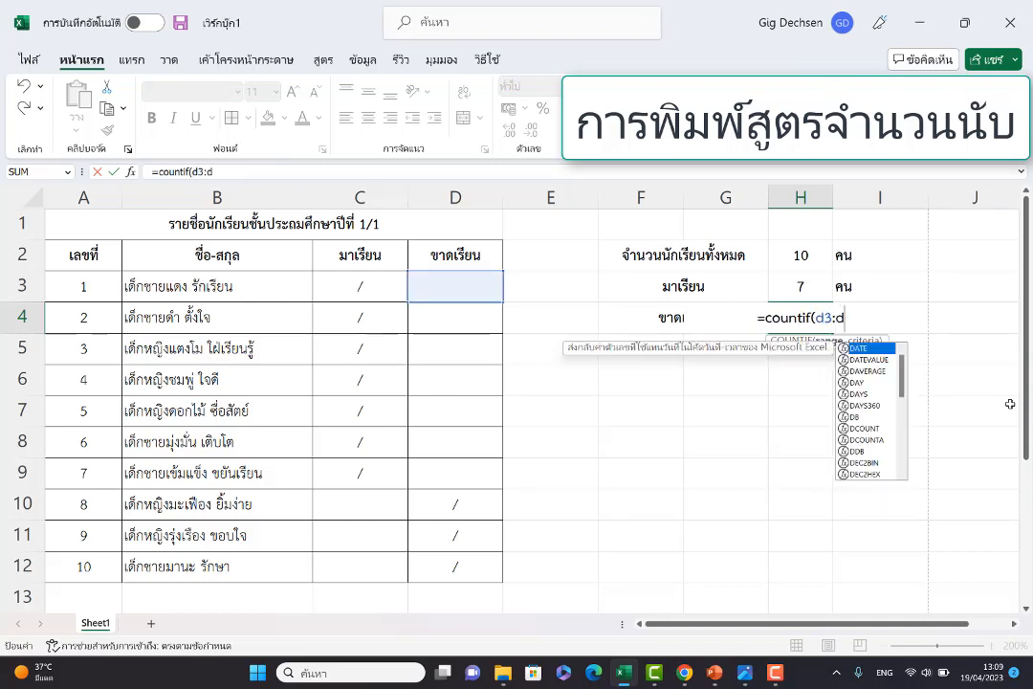
text(,)
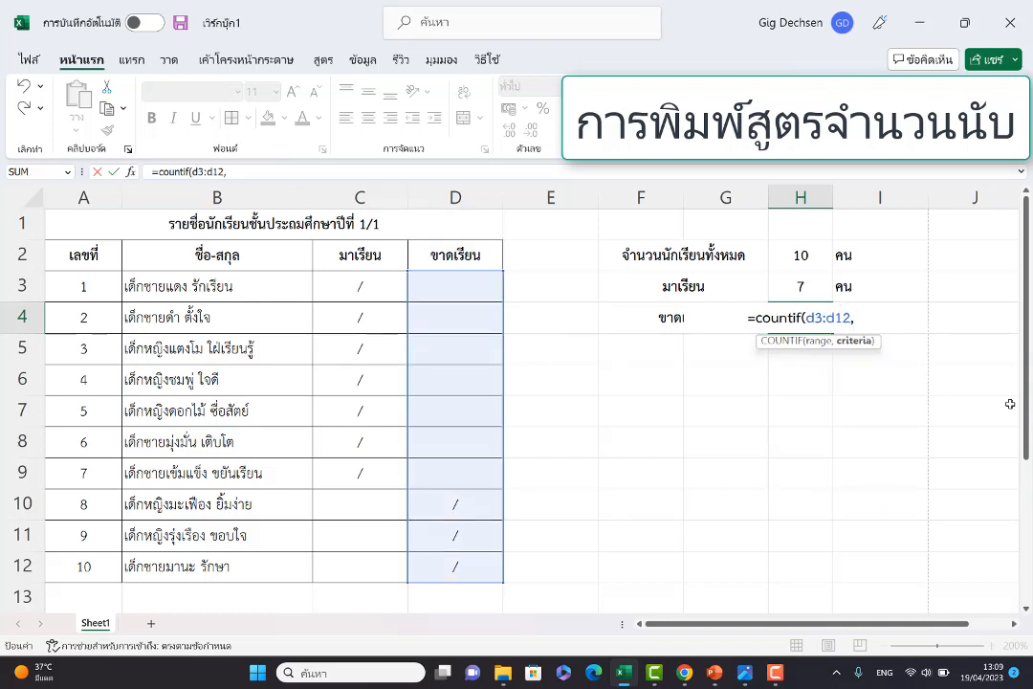
text("/"))
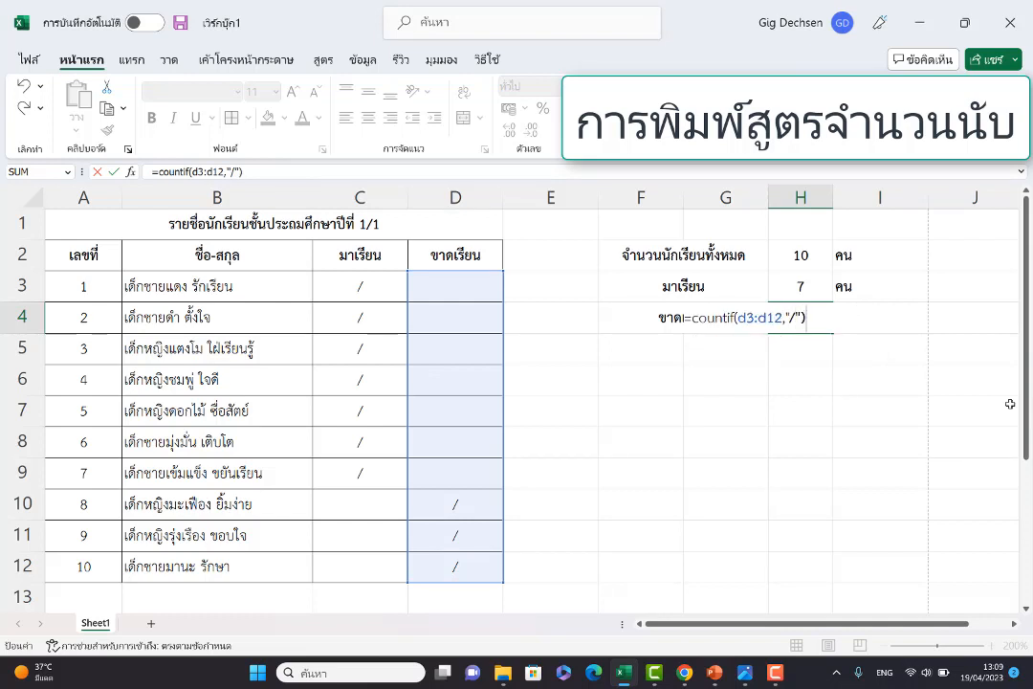
key(Return)
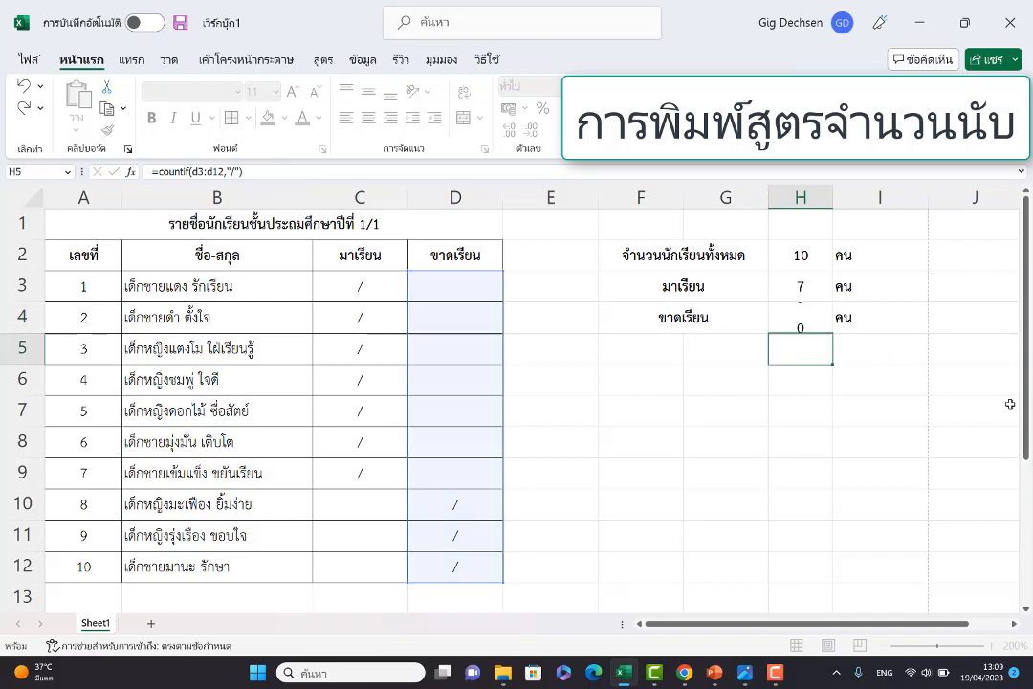